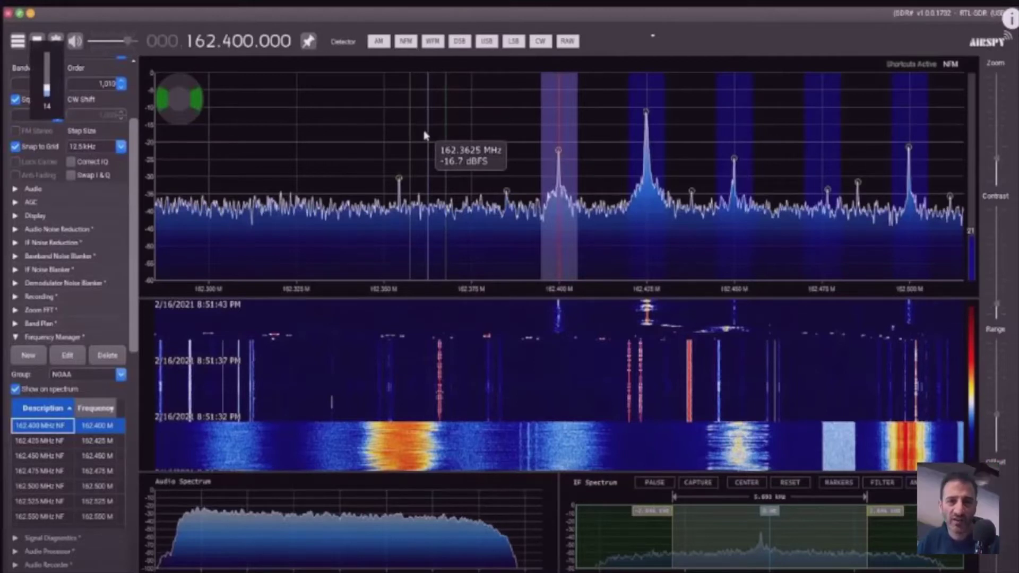
Exit full-screen viewing of the SDR# demo video.
key("Escape")
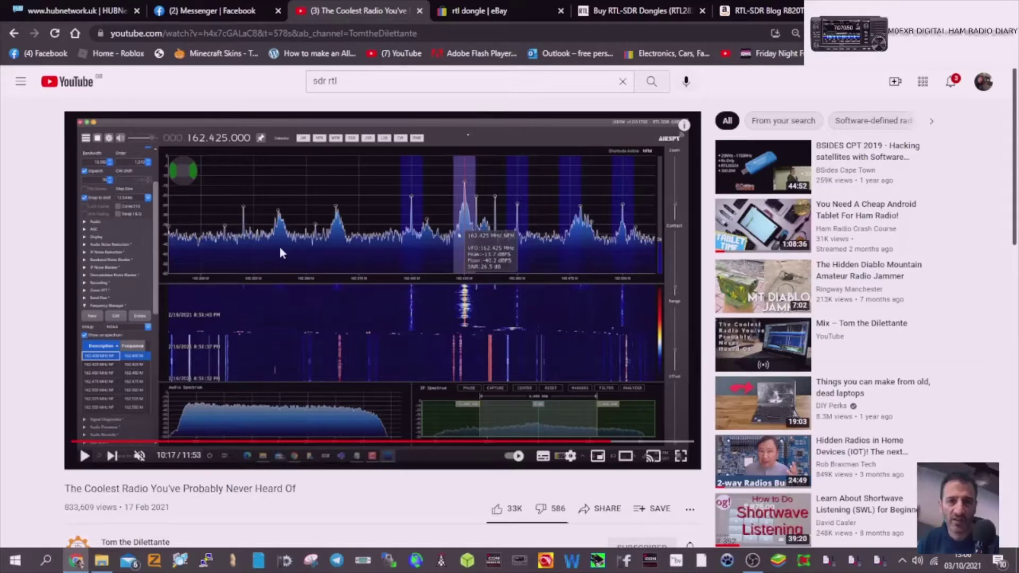
Resume the SDR# demo video briefly, then pause it at 10:22.
left_click(86, 457)
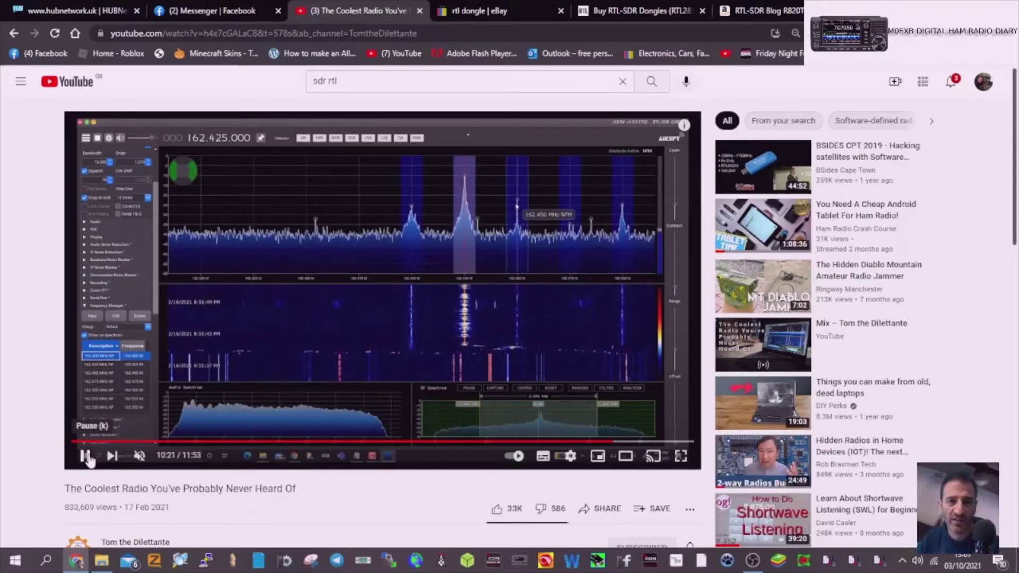
left_click(86, 457)
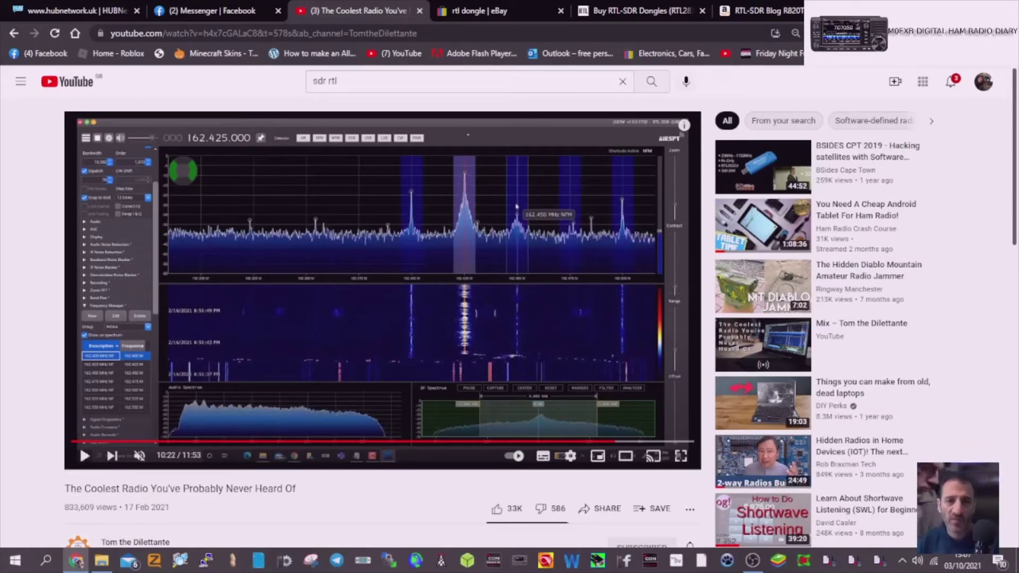
Review the eBay 'rtl dongle' results, then scroll through the rtl-sdr.com dongle buying page.
left_click(501, 17)
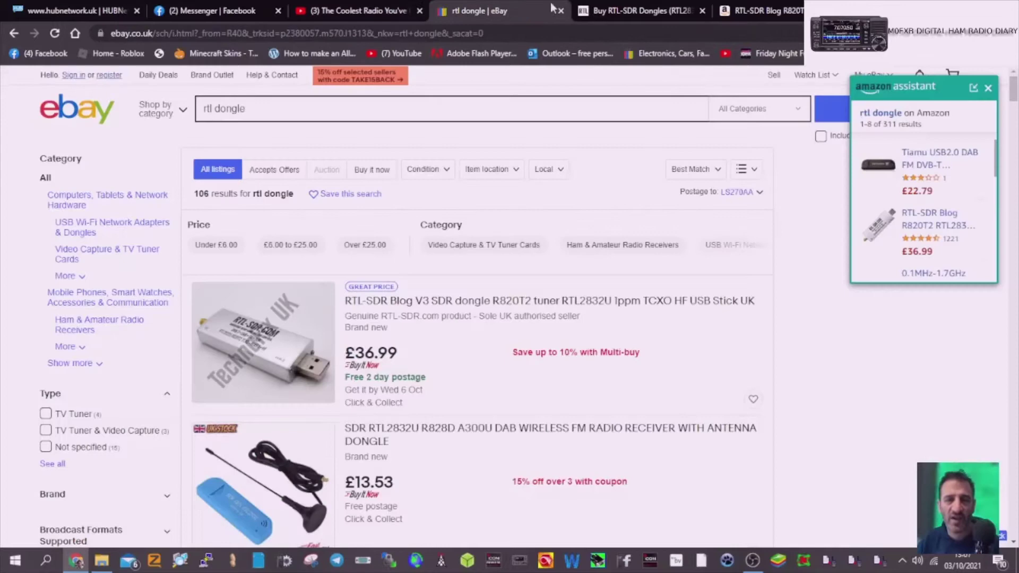
left_click(619, 14)
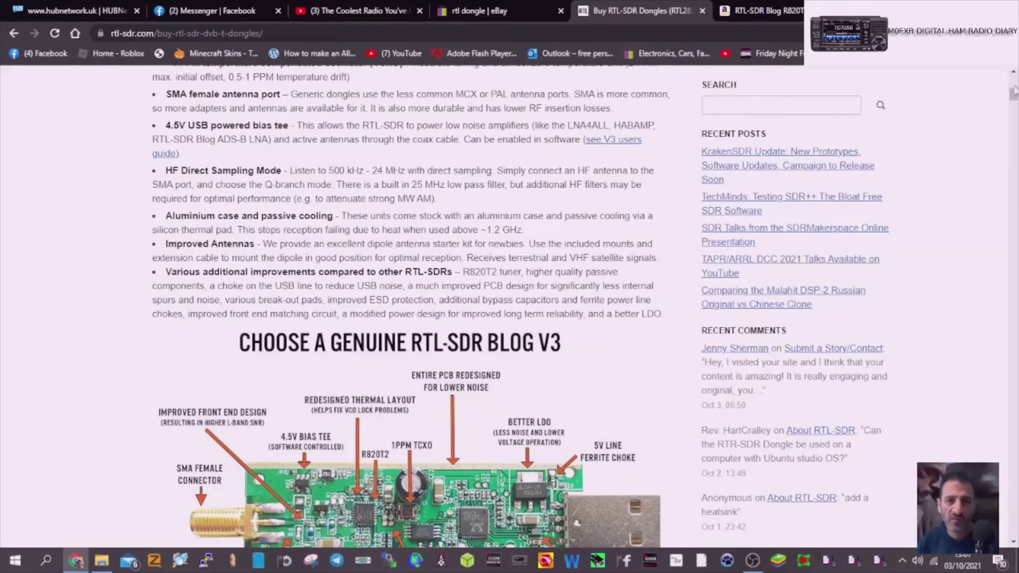
scroll(1015, 98, "up", 8)
scroll(958, 315, "down", 20)
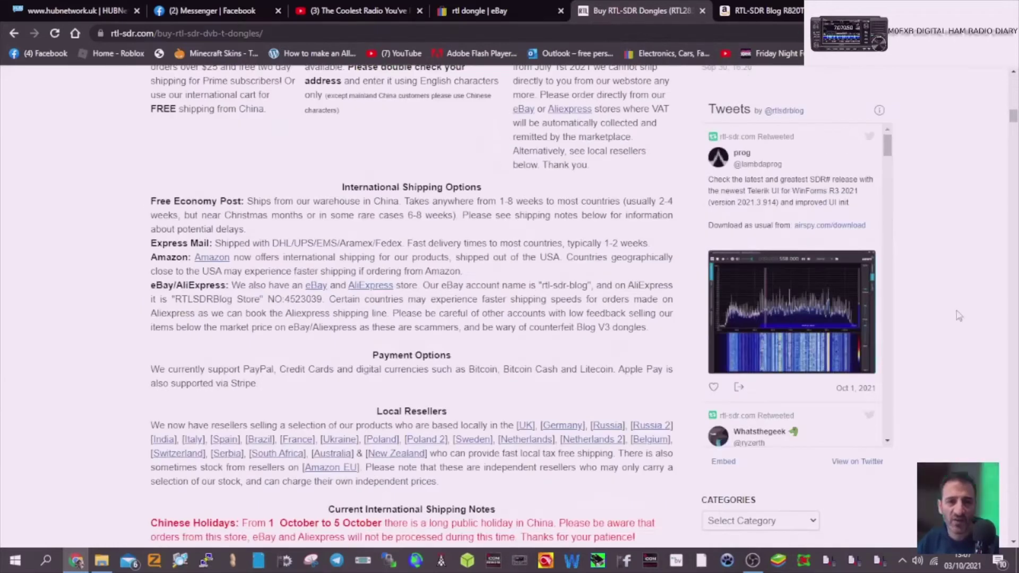
Open the RTL-SDR Blog V3 dipole kit listing from Amazon's Rtl SDR search results.
left_click(791, 15)
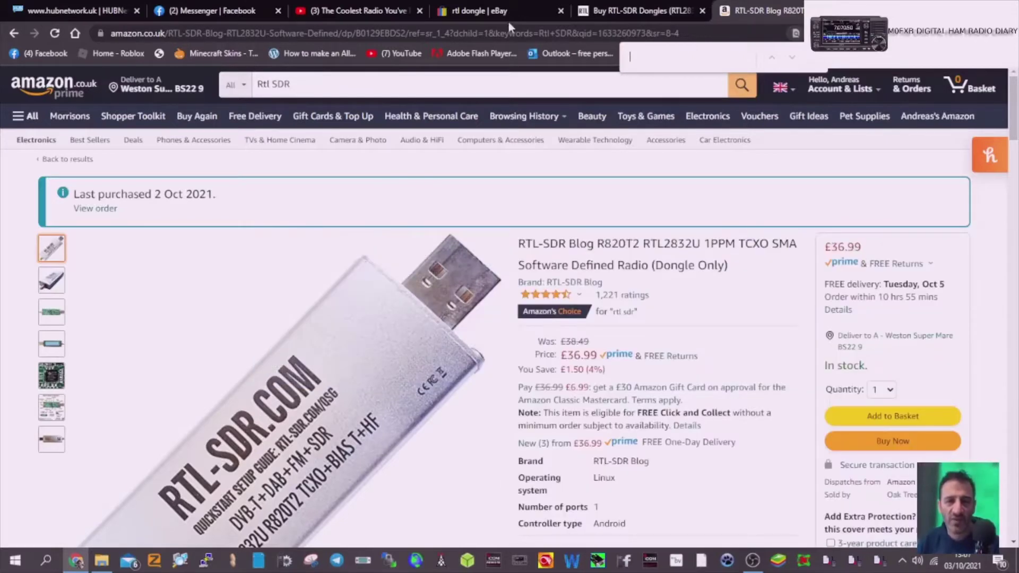
left_click(13, 33)
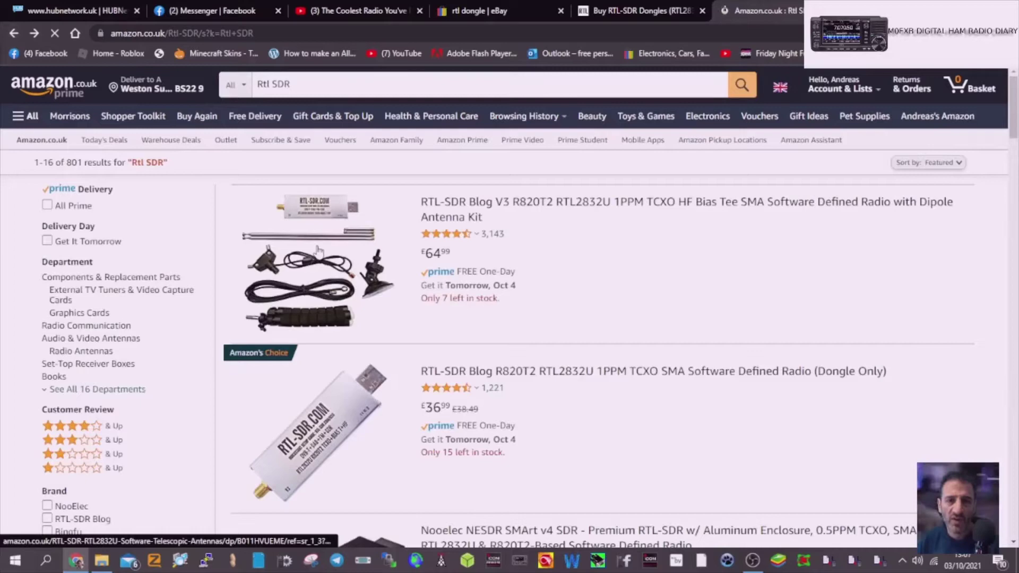
left_click(318, 250)
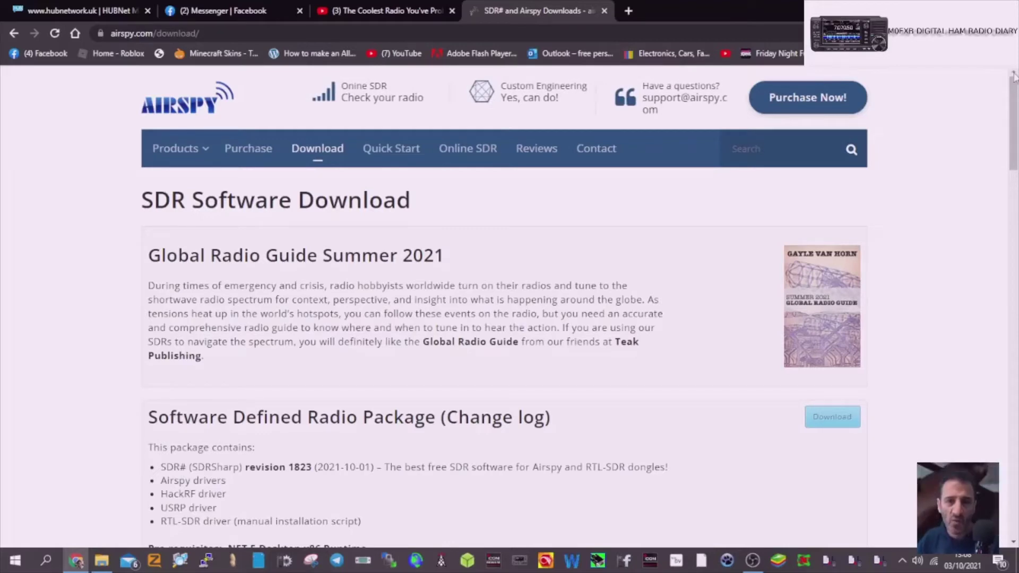
Download the Software Defined Radio Package as sdrsharp-x86 (1).zip and show it in Downloads.
left_click(326, 152)
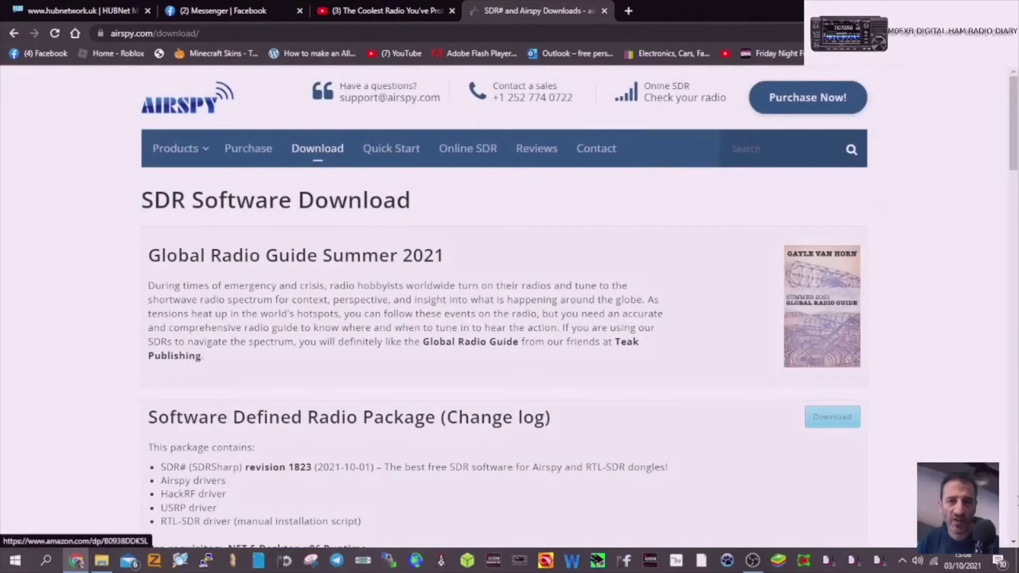
scroll(1014, 545, "down", 3)
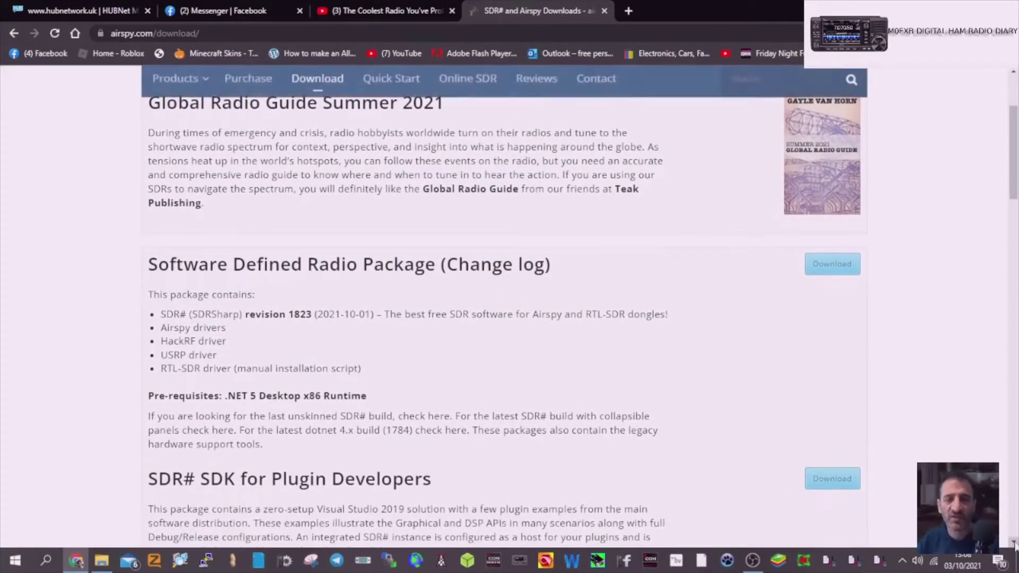
left_click(821, 268)
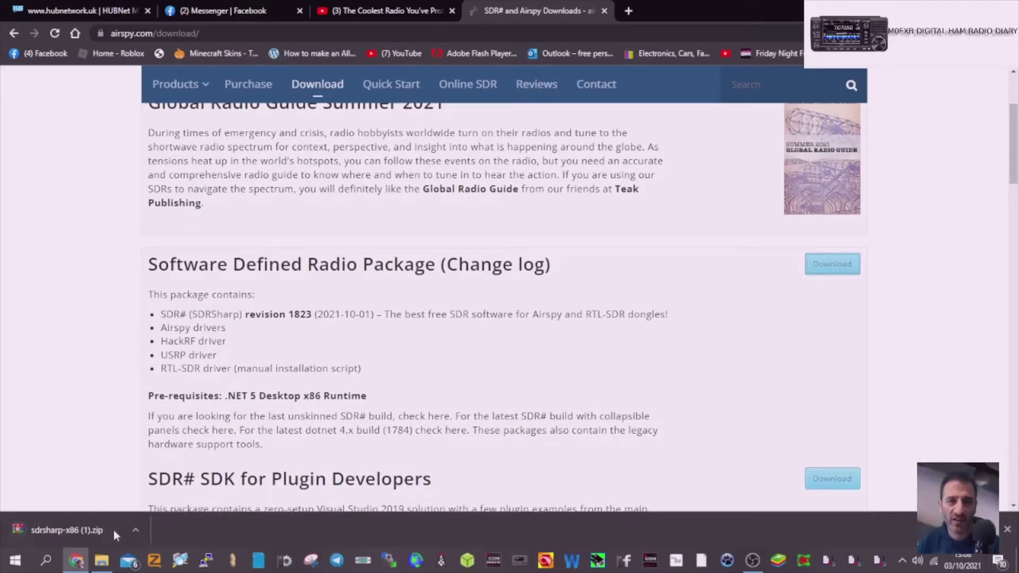
left_click(135, 531)
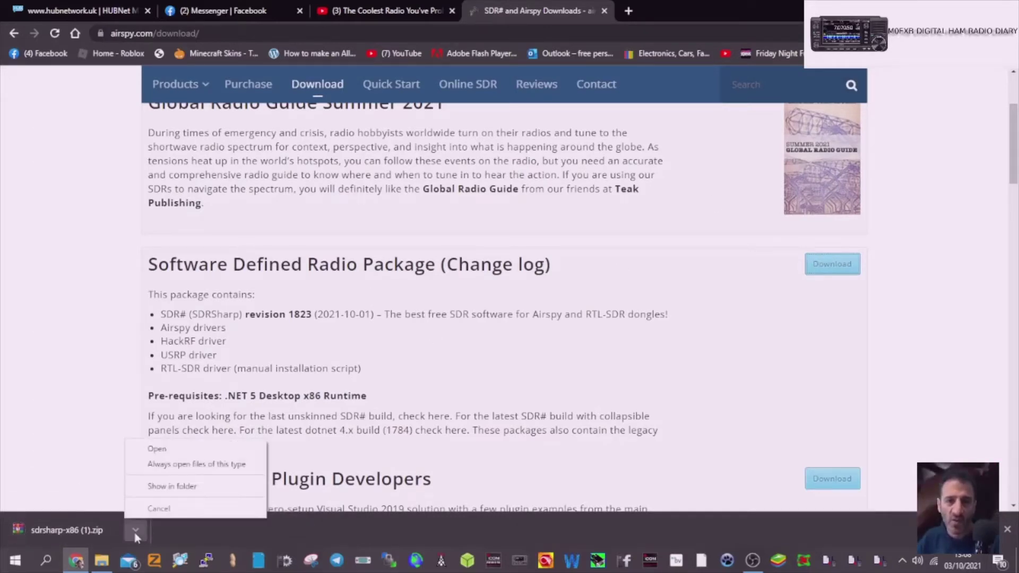
left_click(177, 493)
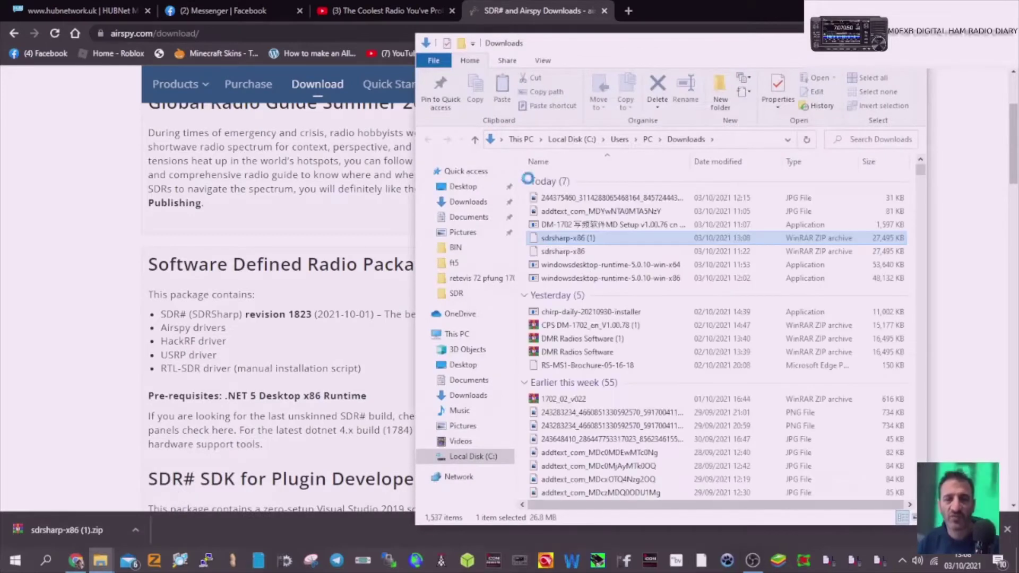
double_click(619, 244)
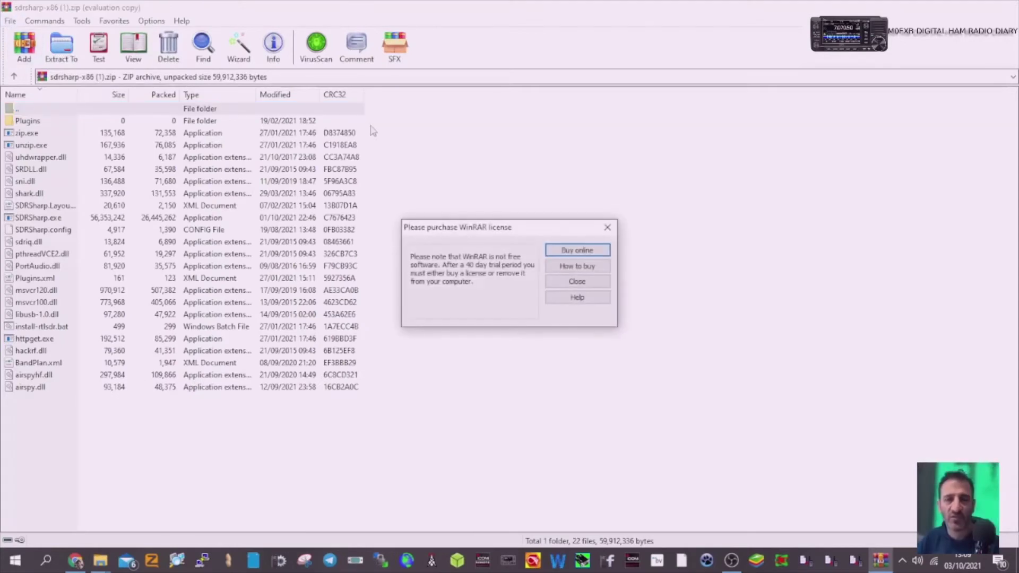
left_click(608, 227)
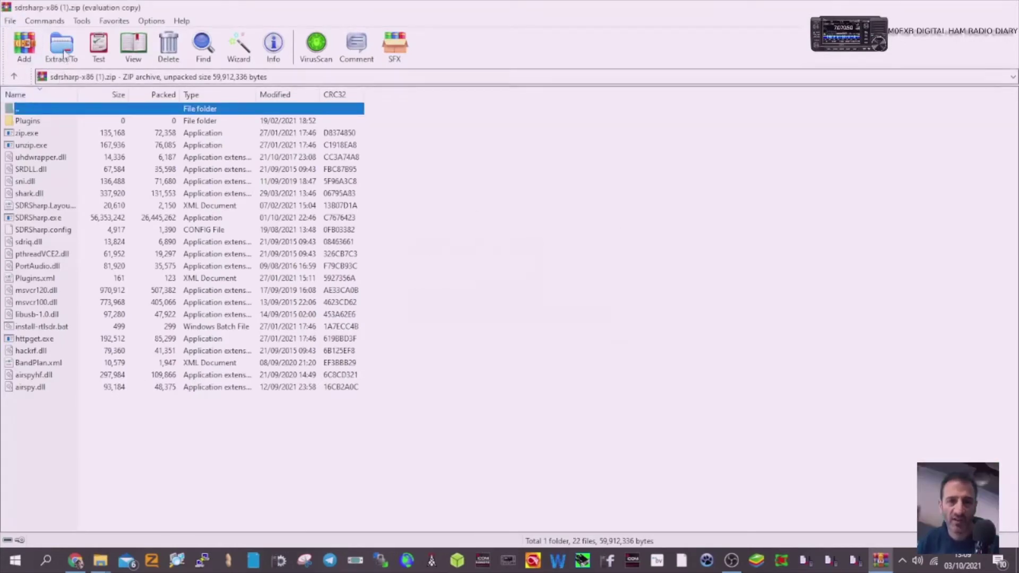
left_click(62, 47)
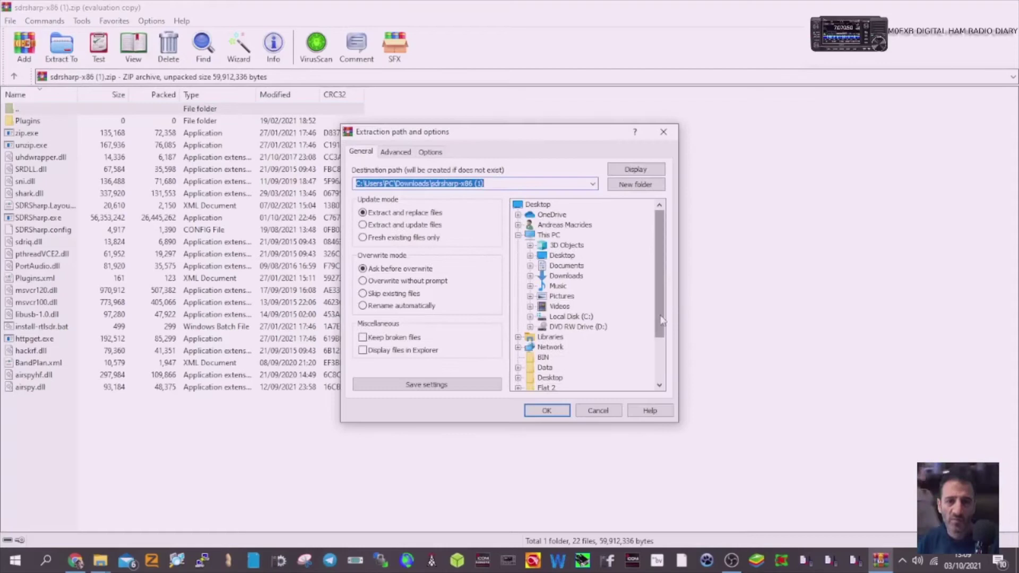
left_click_drag(661, 320, 668, 380)
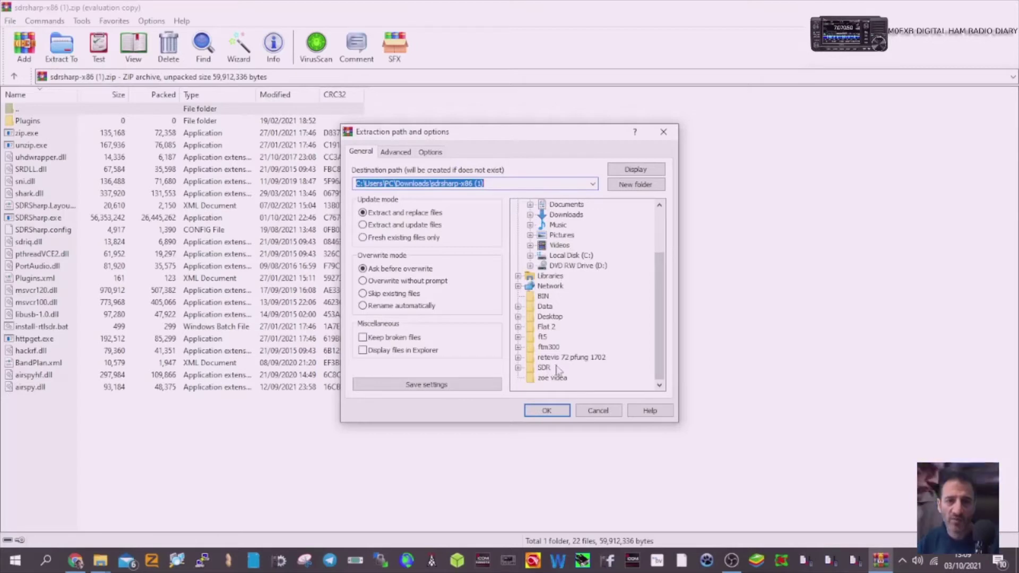
left_click(664, 132)
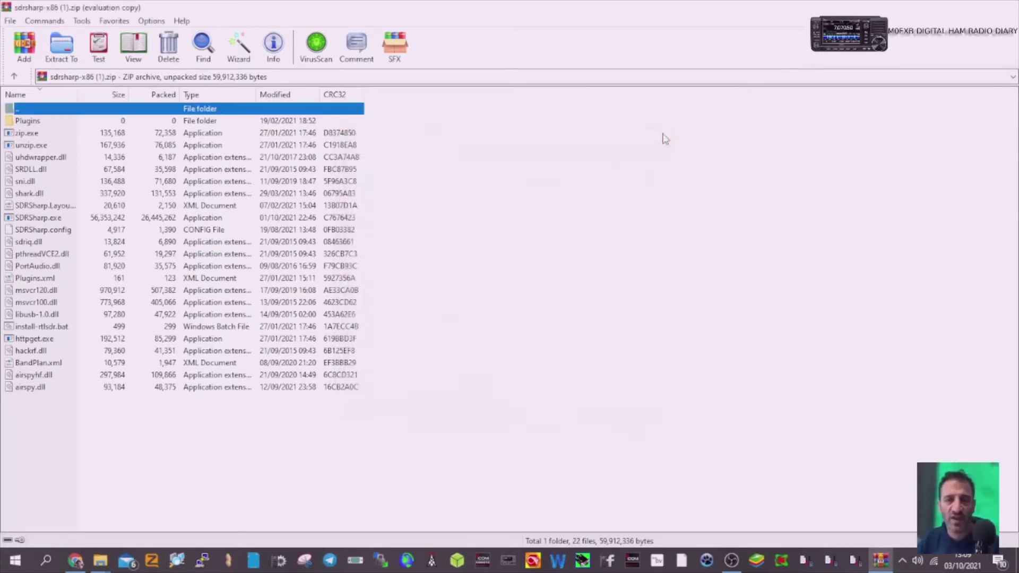
Run install-rtlsdr.bat from the archive, dismiss its 'httpget' errors, and close WinRAR.
double_click(51, 328)
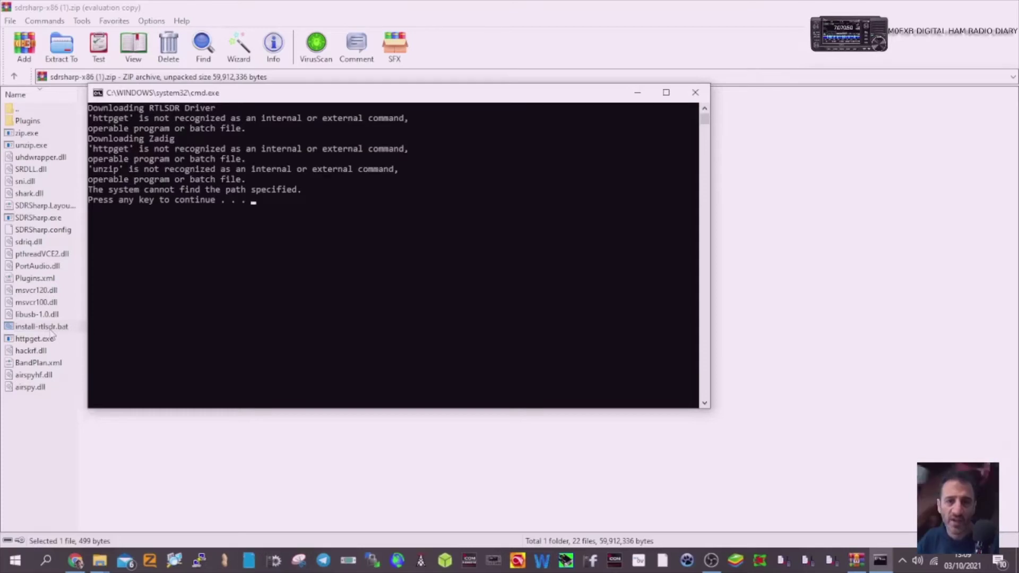
key("Return")
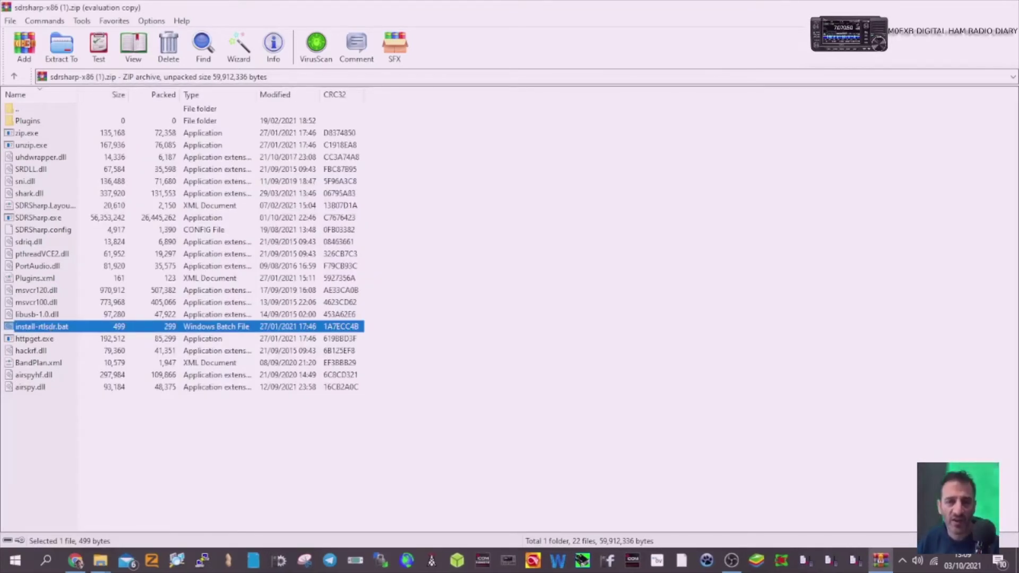
key("alt+F4")
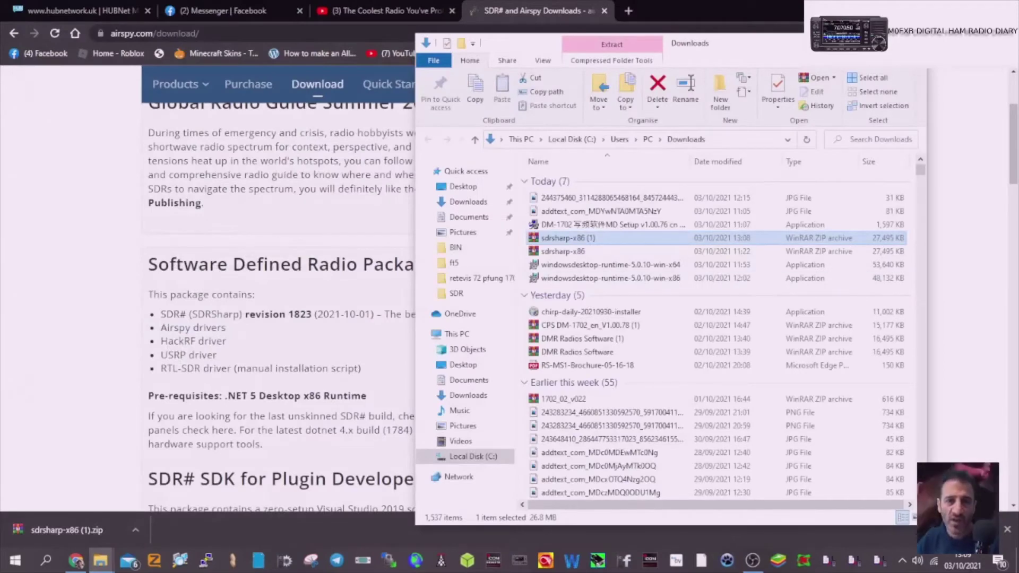
Close the Downloads and browser windows, then launch zadig from the desktop SDR folder.
key("alt+F4")
key("alt+F4")
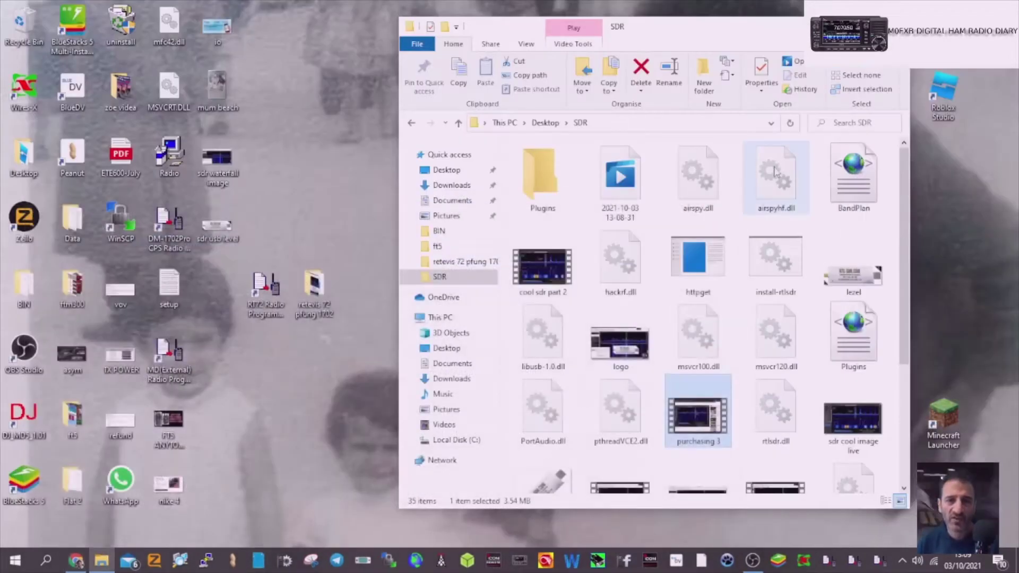
key("alt+F4")
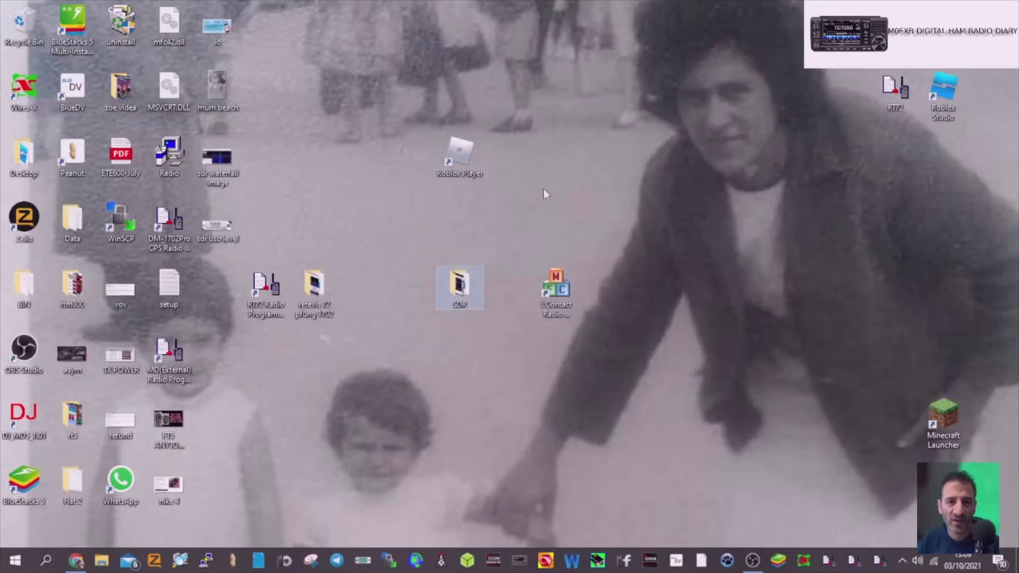
double_click(459, 288)
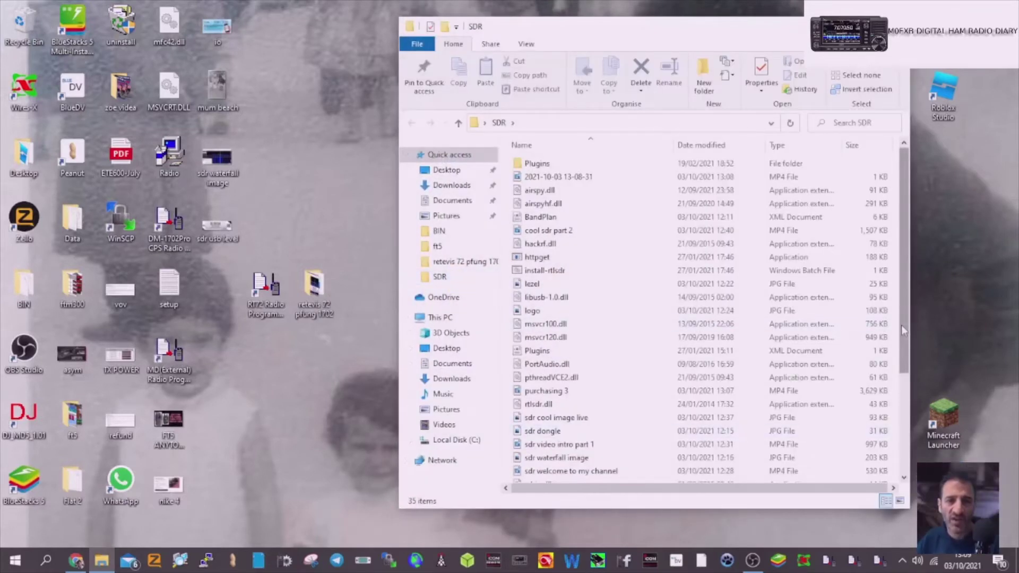
scroll(903, 401, "down", 4)
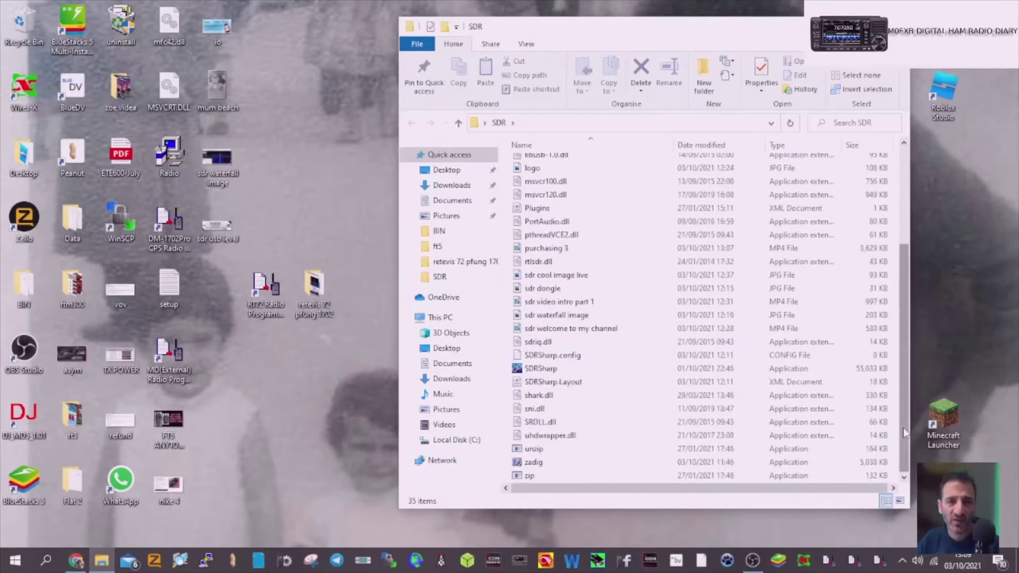
double_click(537, 468)
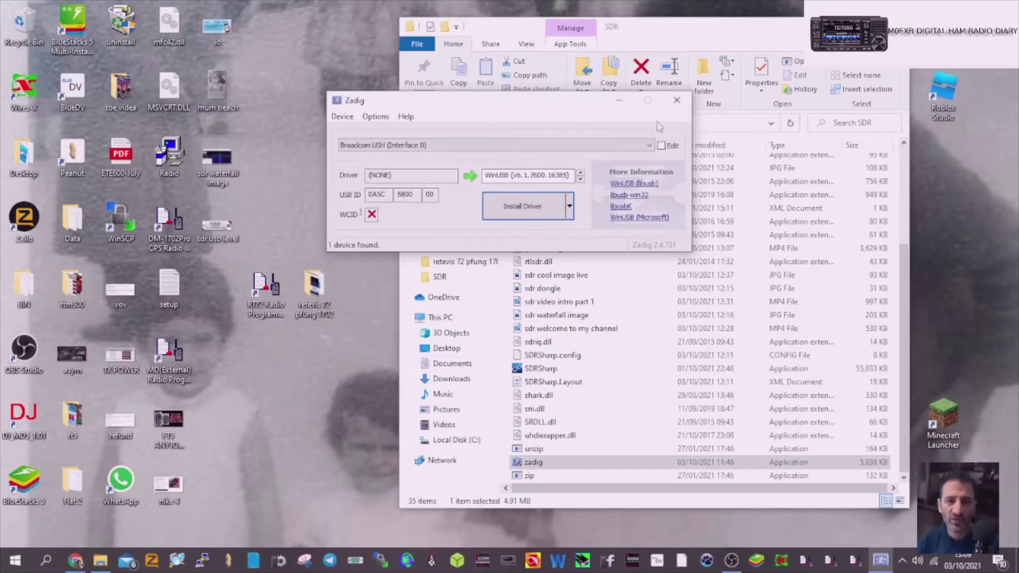
left_click(678, 101)
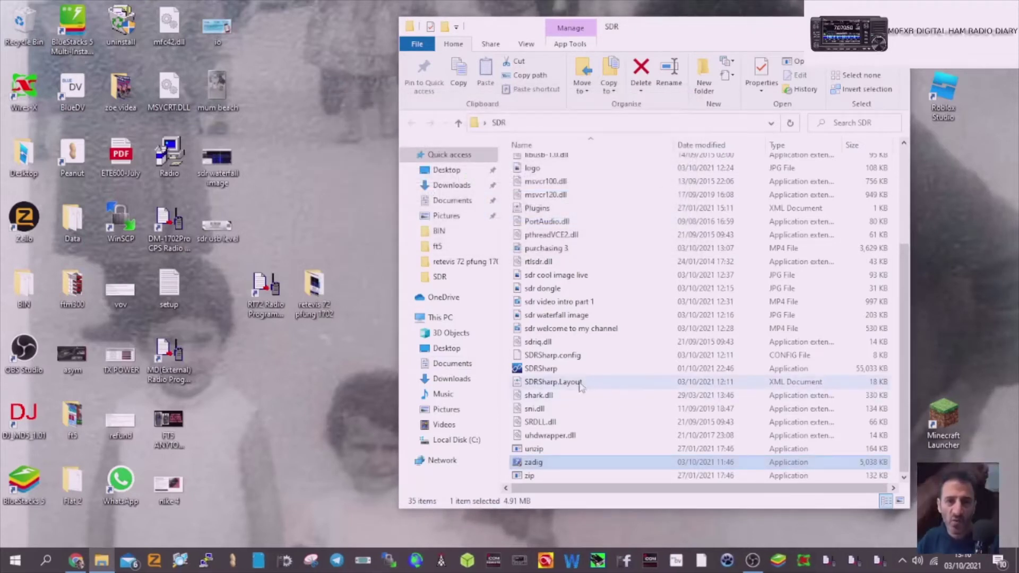
Run SDRSharp from the SDR folder as administrator.
left_click(543, 372)
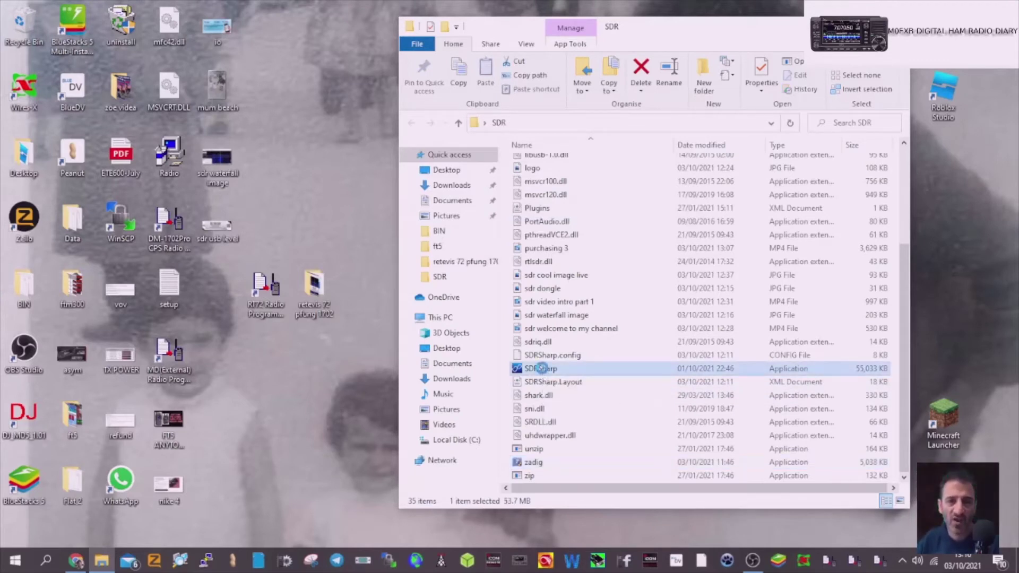
right_click(544, 373)
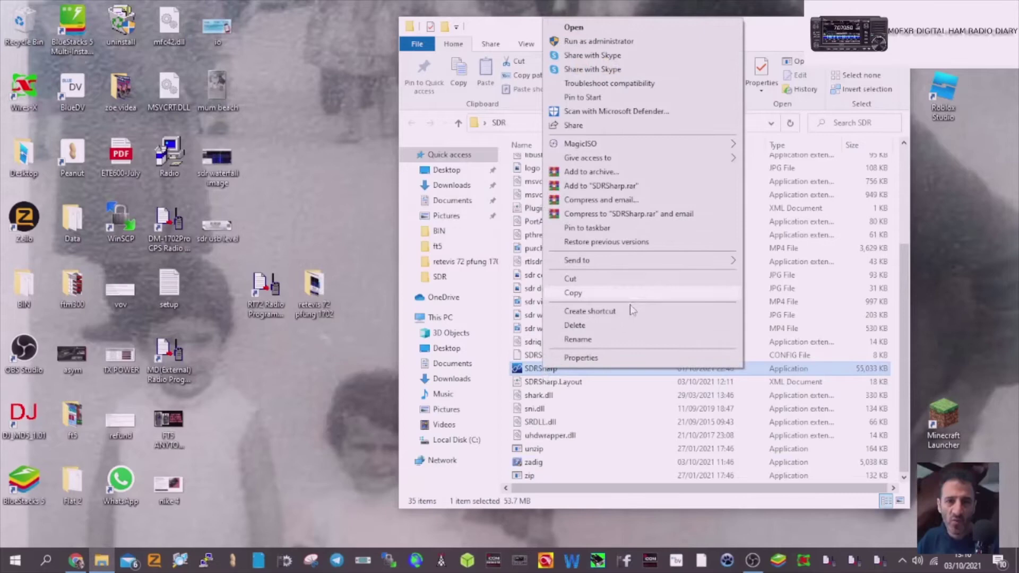
left_click(614, 42)
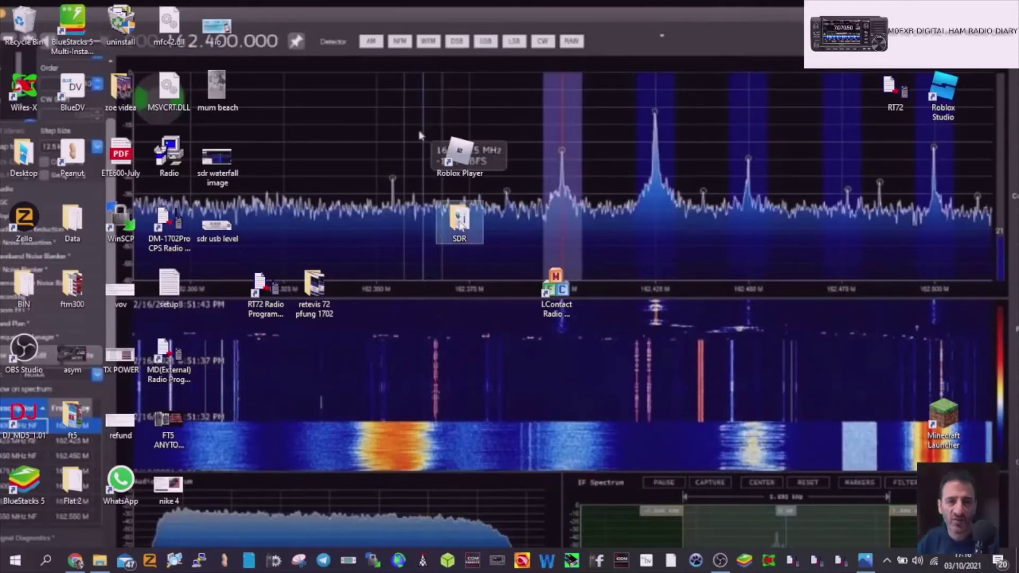
Start zadig from the desktop SDR folder and move its window over the file list.
double_click(460, 223)
scroll(650, 353, "down", 5)
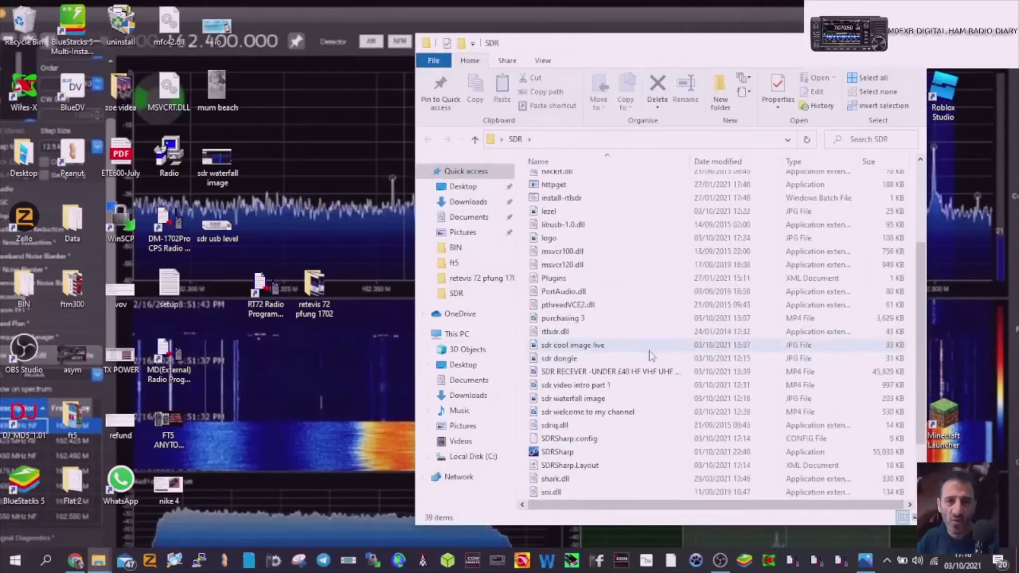
left_click(557, 480)
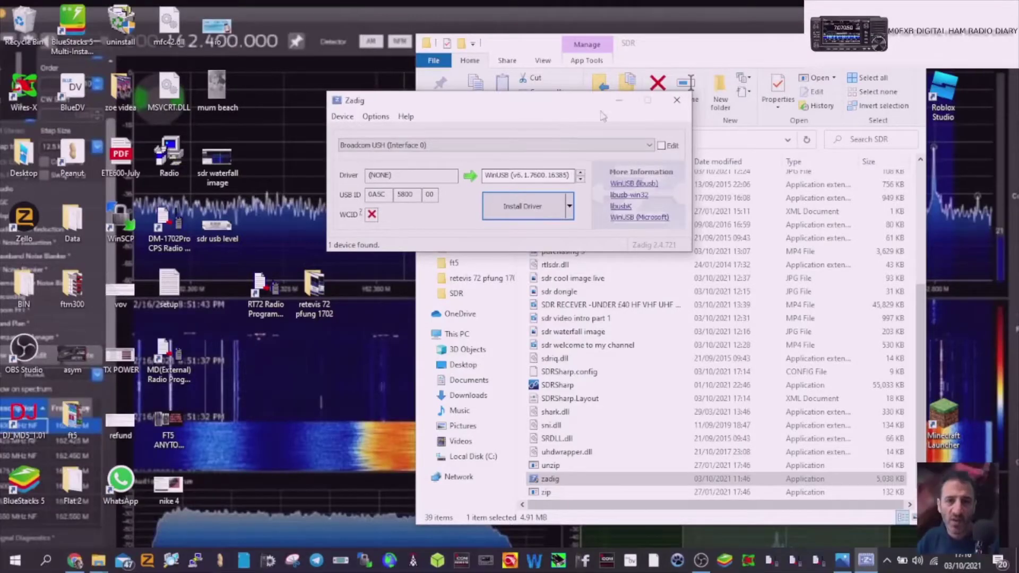
left_click_drag(676, 102, 555, 153)
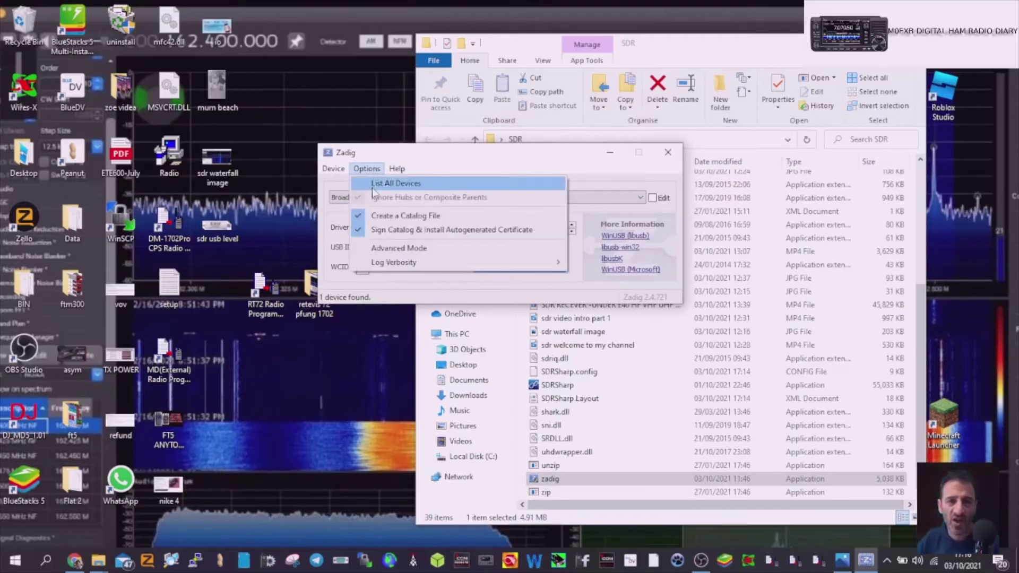
List all devices, confirm Bulk-In Interfaces 0 and 1 both use WinUSB, then close Zadig.
left_click(395, 184)
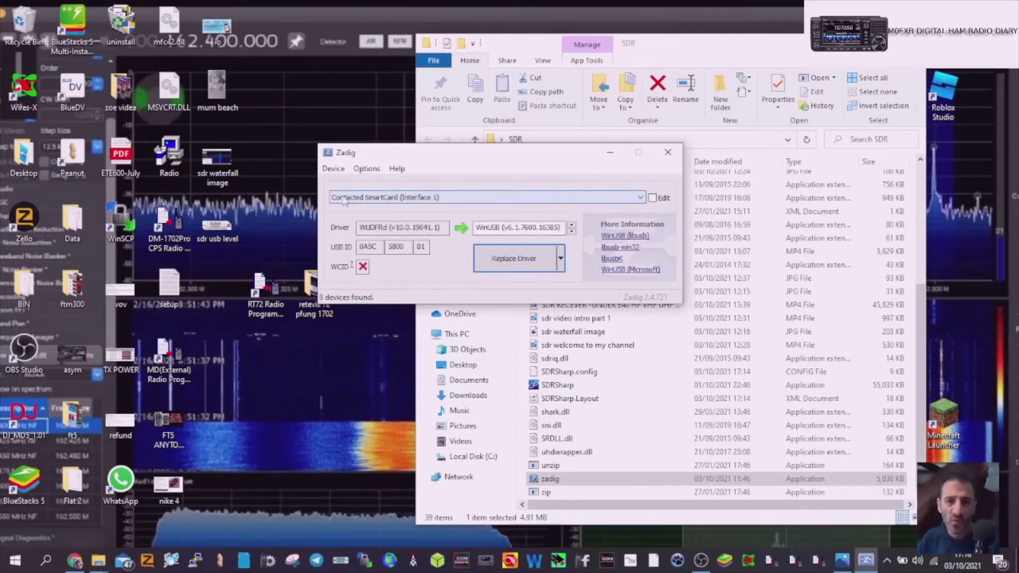
left_click(641, 198)
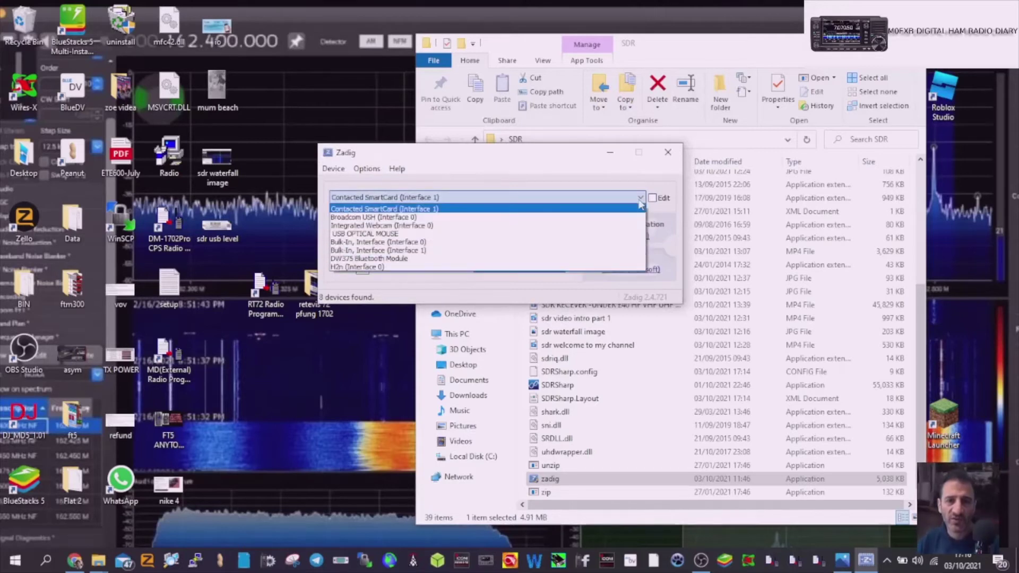
left_click(462, 243)
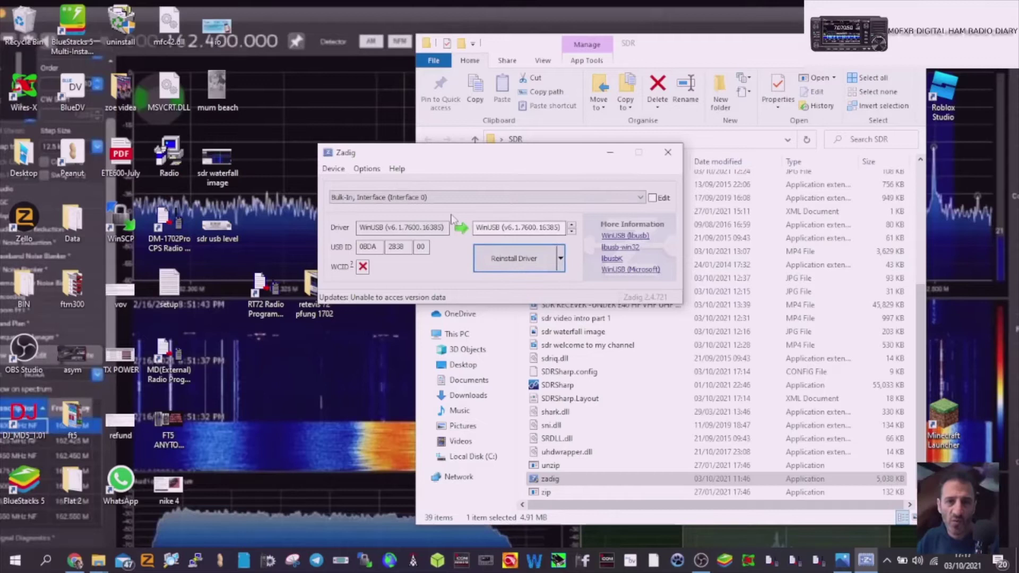
left_click(643, 198)
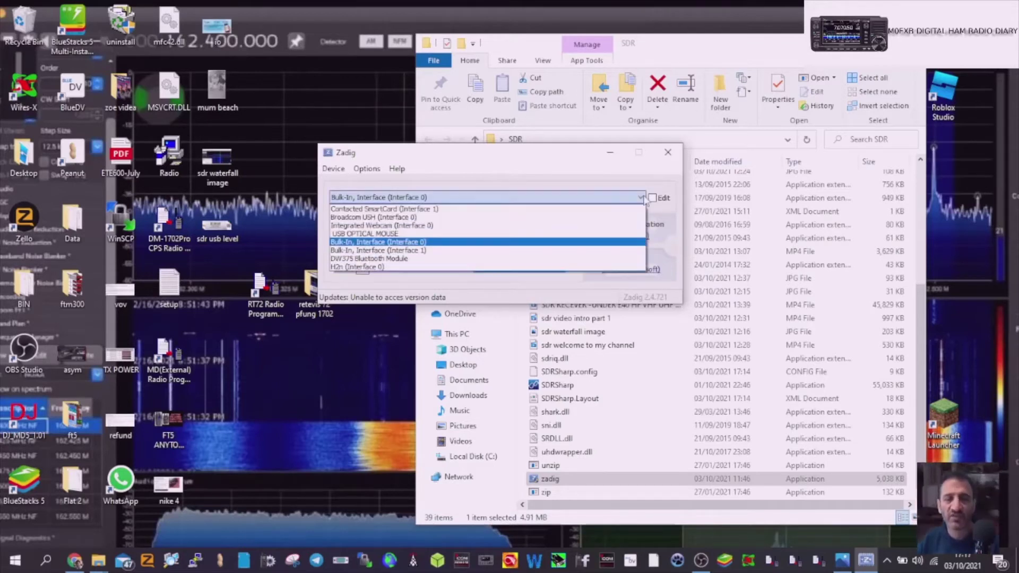
left_click(456, 250)
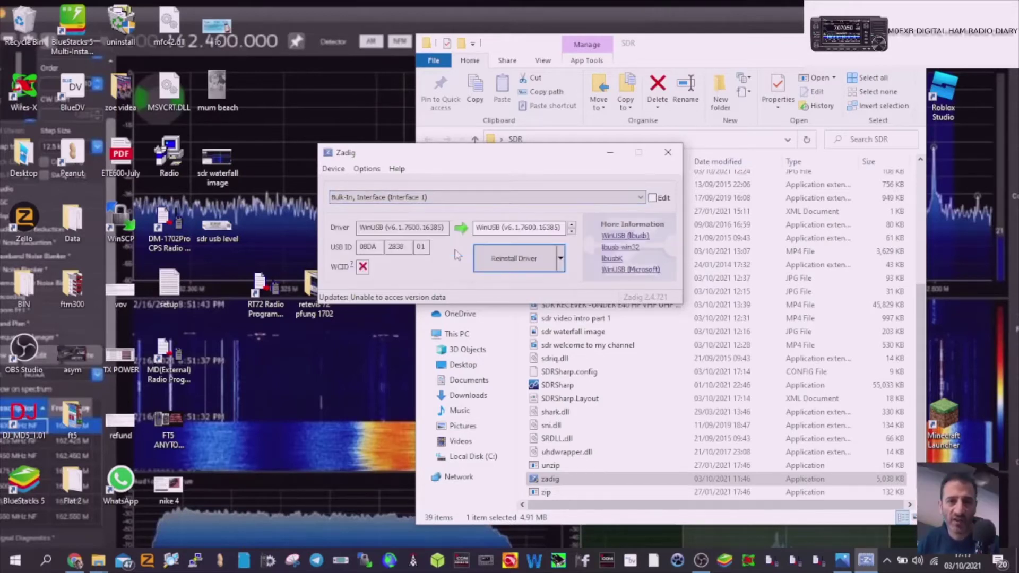
left_click(671, 154)
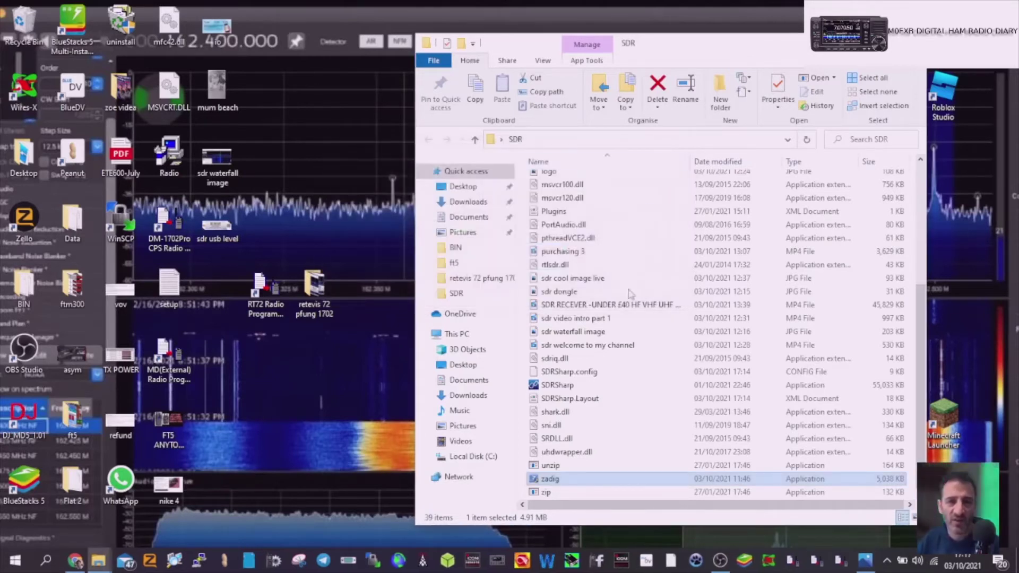
Pin the SDRSharp application to Start, then launch it with administrator rights.
right_click(554, 386)
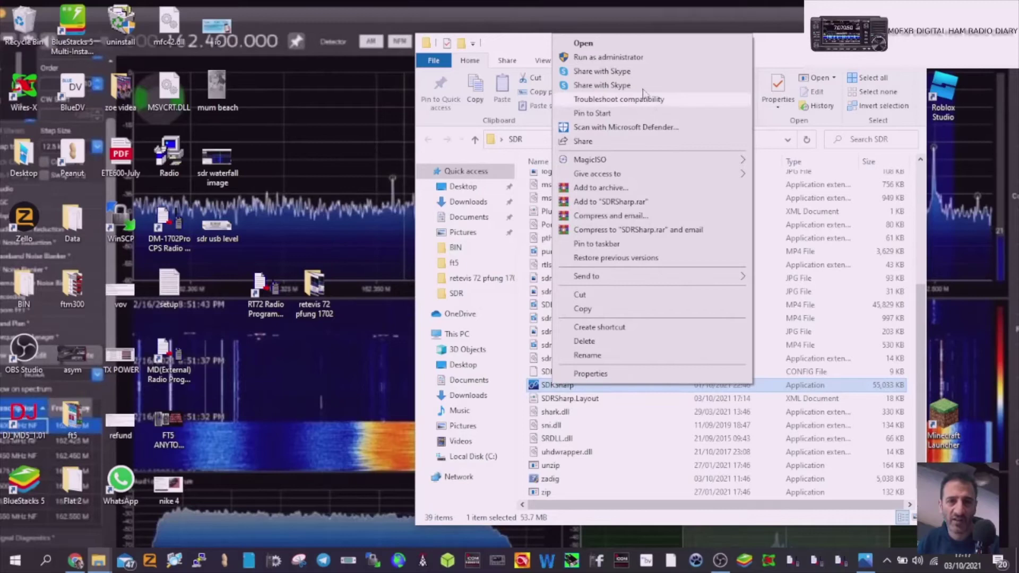
left_click(629, 116)
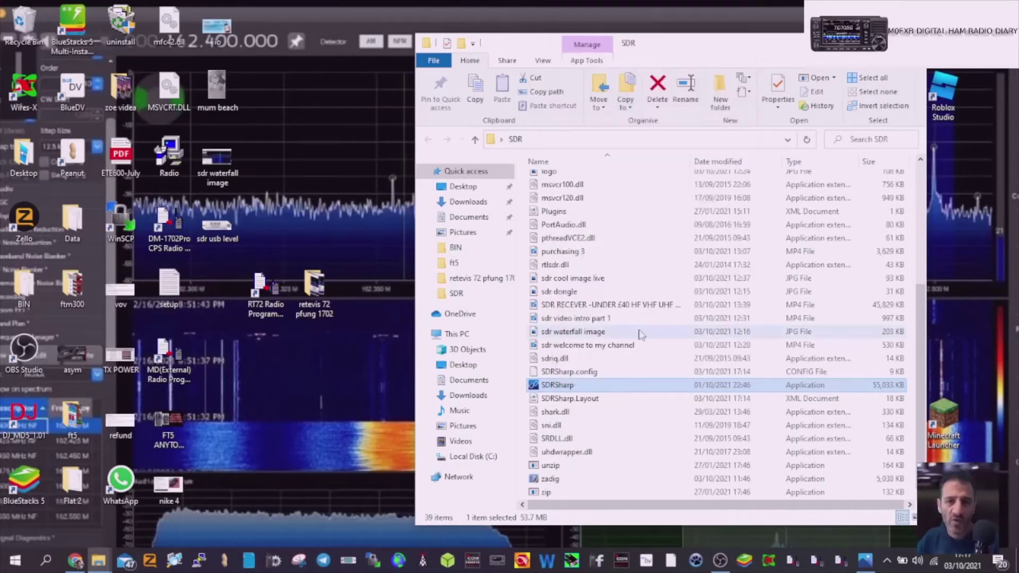
right_click(595, 394)
left_click(650, 62)
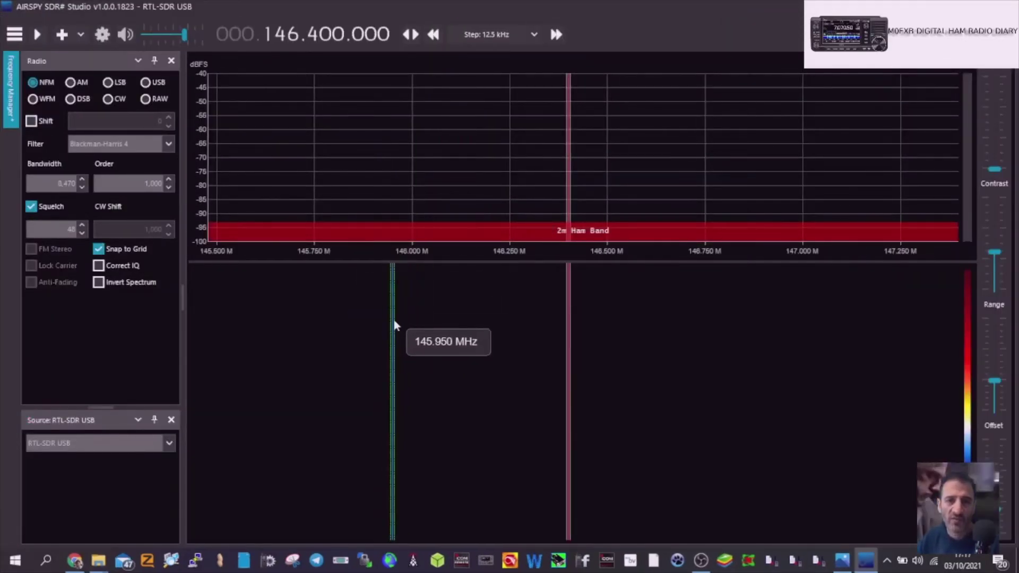
Start the RTL-SDR stream and review the controller settings (2.4 MSPS, RF gain 29.7 dB).
left_click(39, 35)
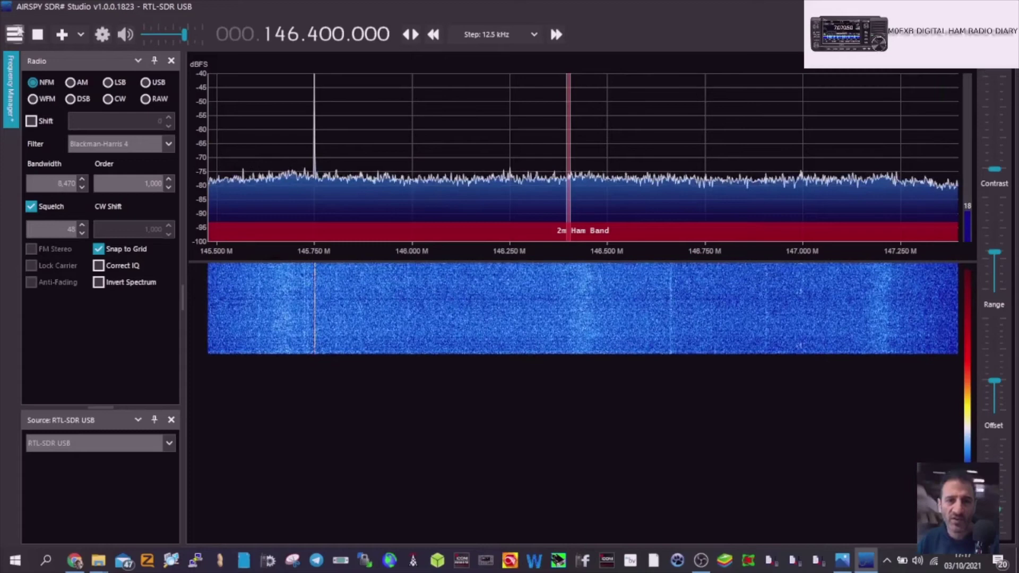
left_click(101, 36)
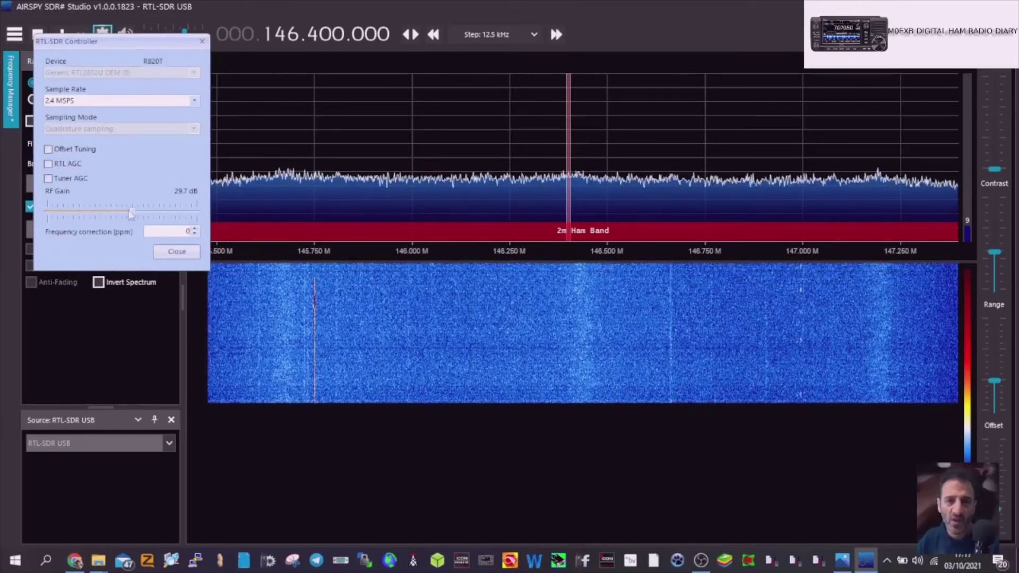
left_click(201, 42)
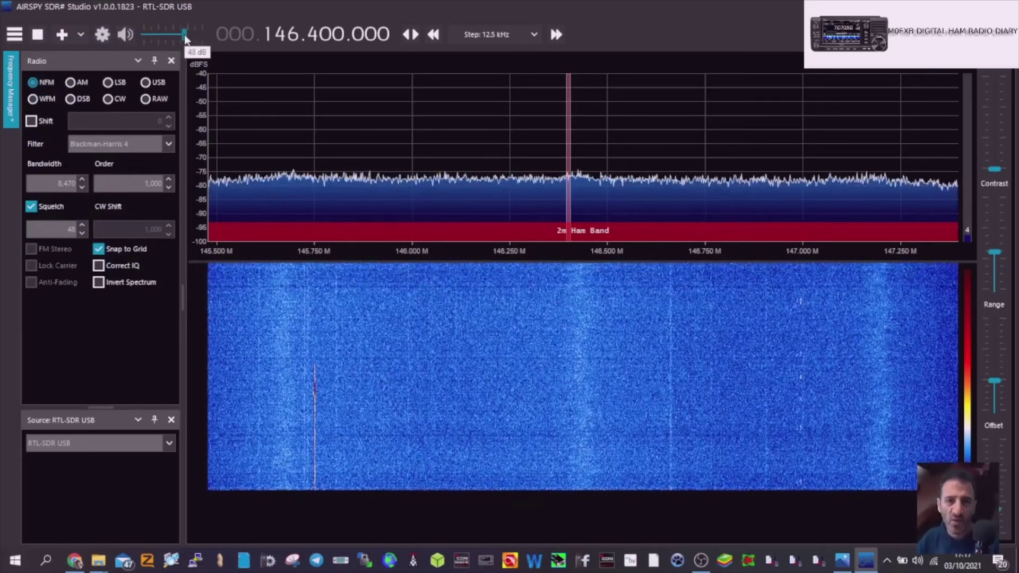
Retune the frequency display from 146.400.000 to 434.550.000 in the 70cm ham band.
scroll(269, 37, "down", 2)
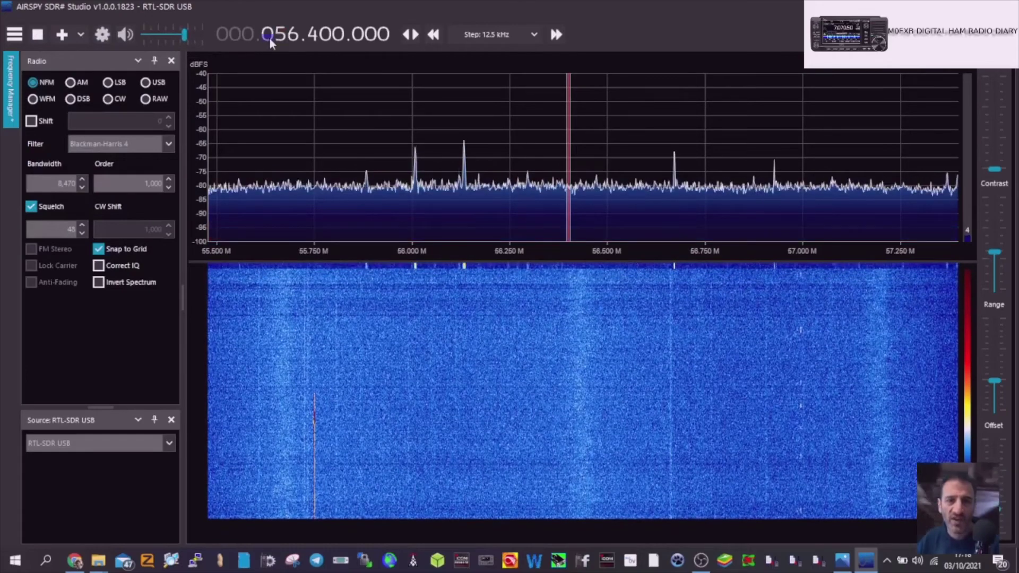
scroll(269, 37, "down", 7)
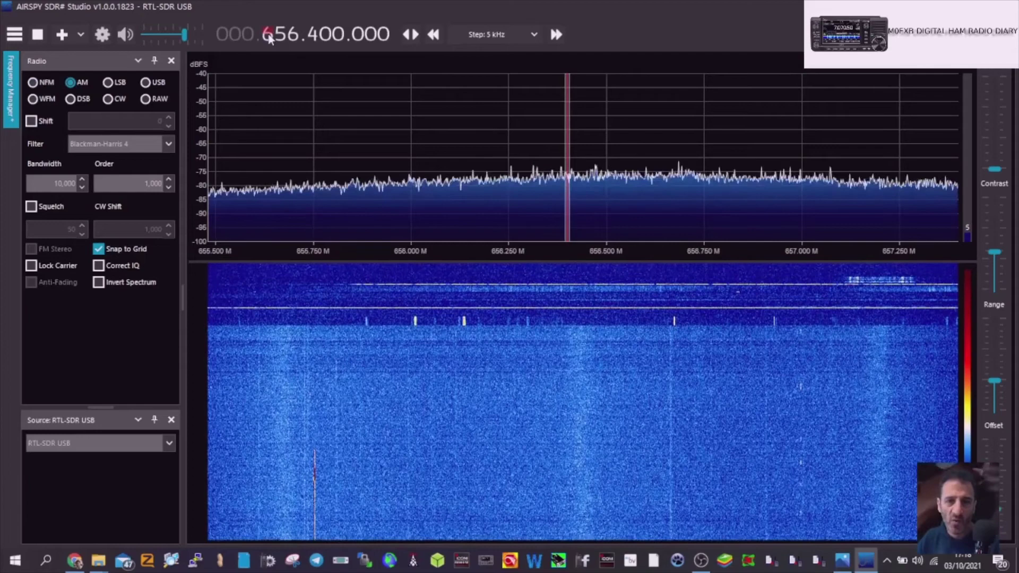
scroll(270, 37, "up", 3)
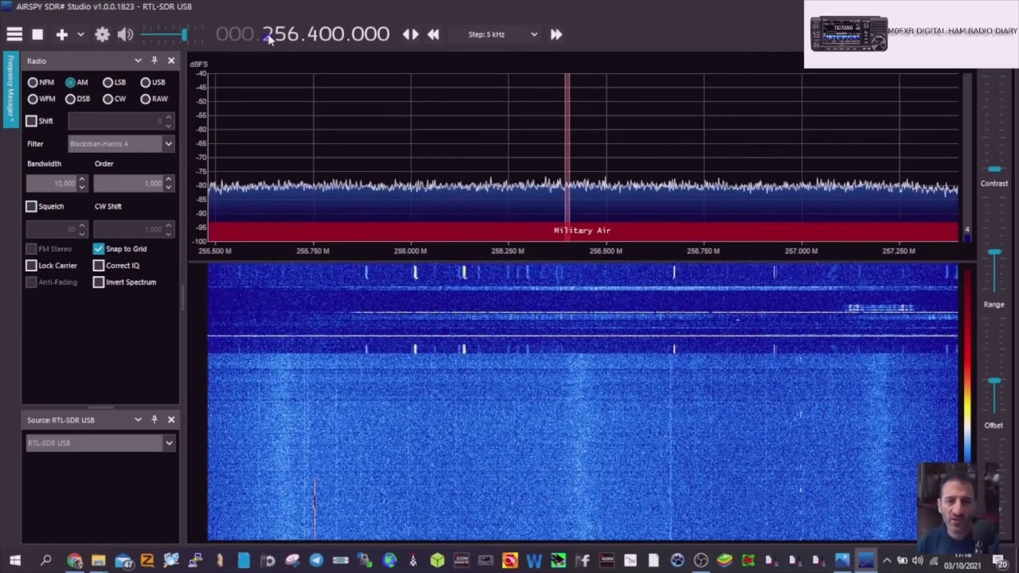
scroll(280, 36, "down", 1)
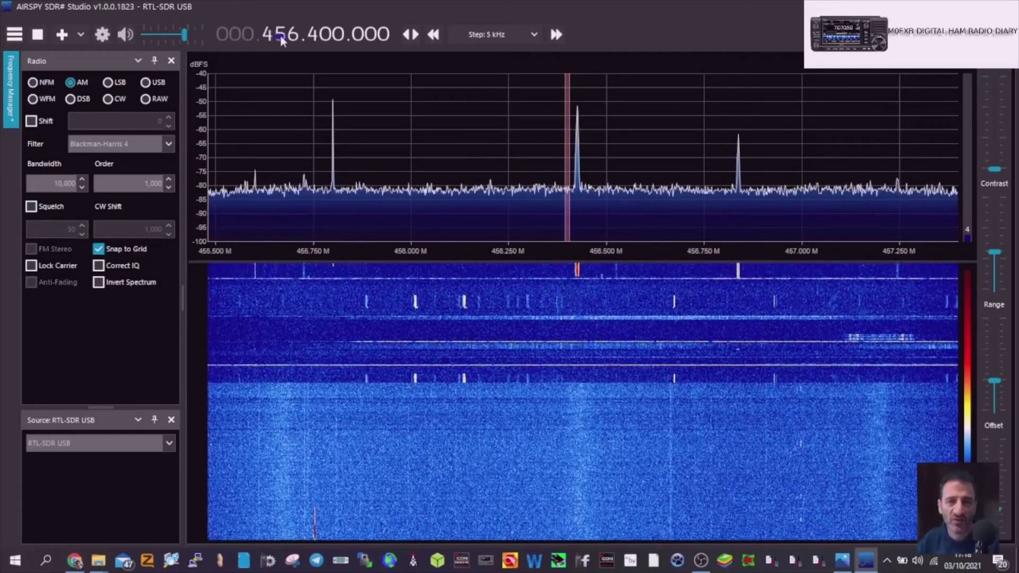
scroll(280, 36, "down", 1)
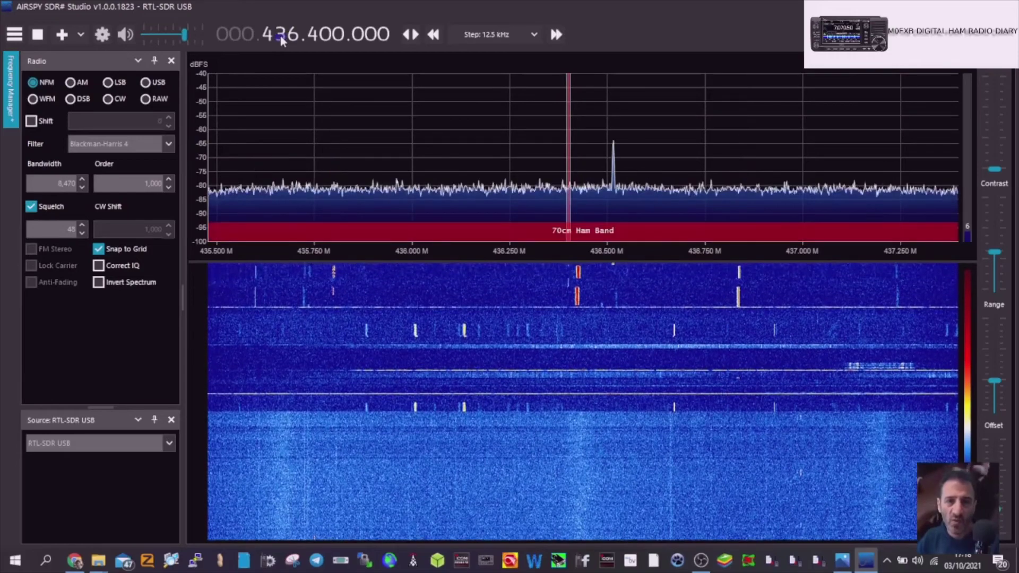
scroll(294, 38, "down", 2)
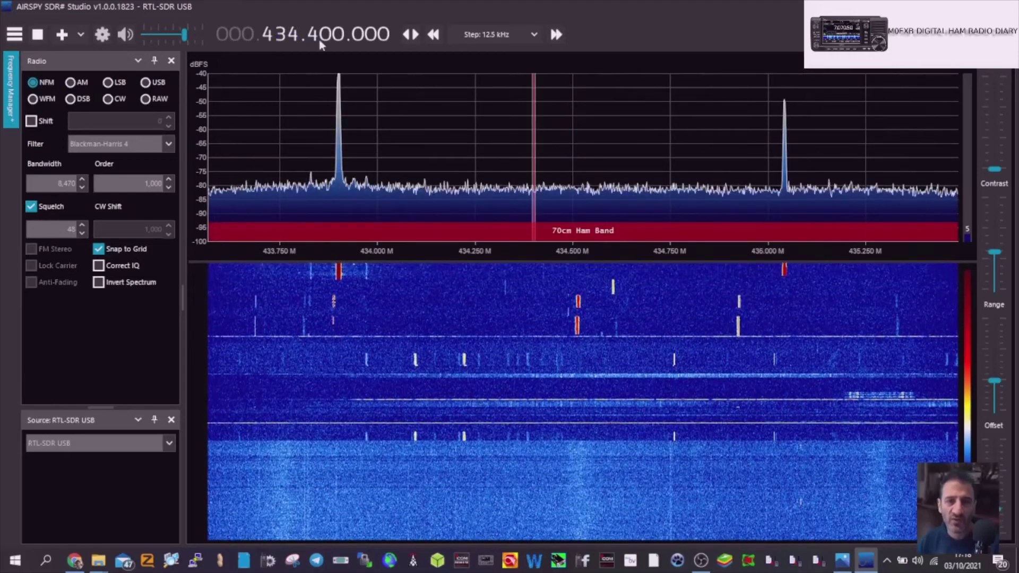
scroll(313, 37, "down", 4)
scroll(313, 38, "up", 6)
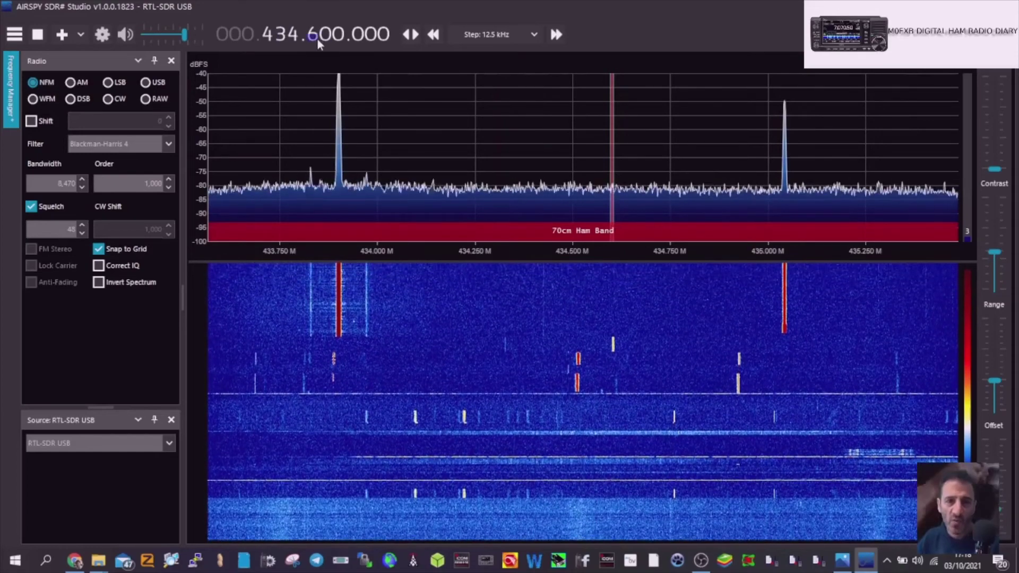
scroll(319, 39, "down", 1)
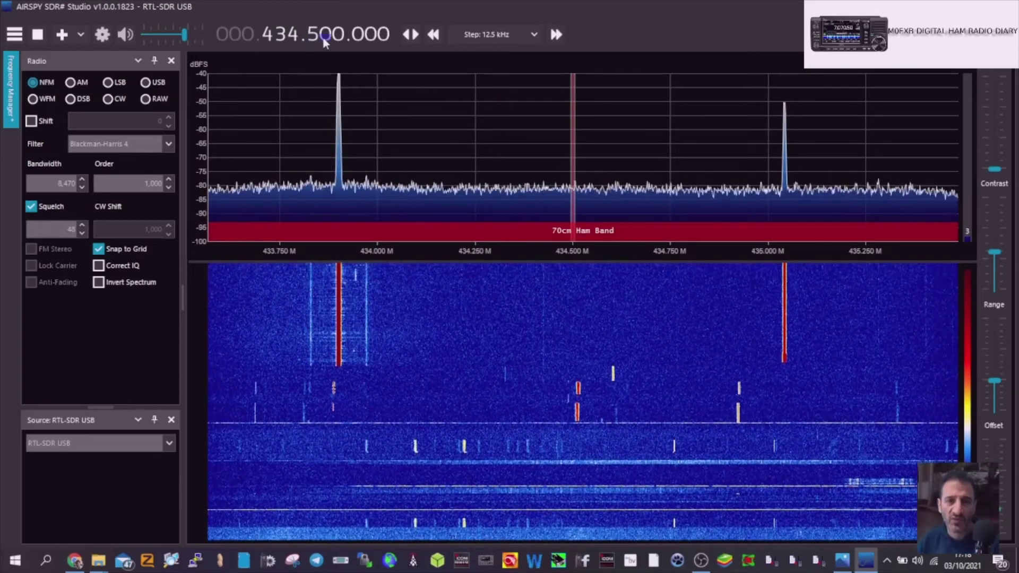
scroll(322, 36, "down", 1)
scroll(323, 36, "up", 3)
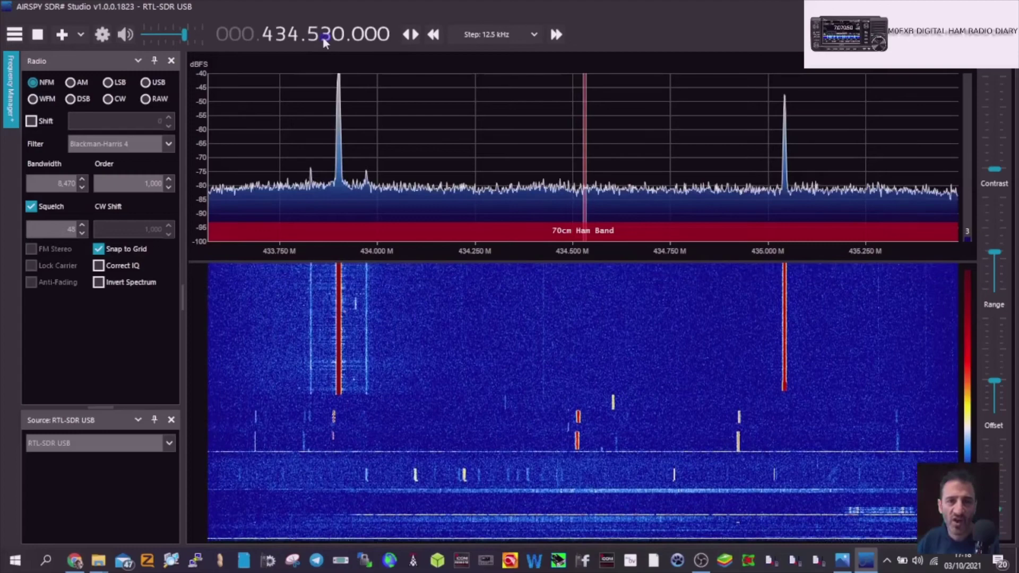
scroll(323, 37, "up", 3)
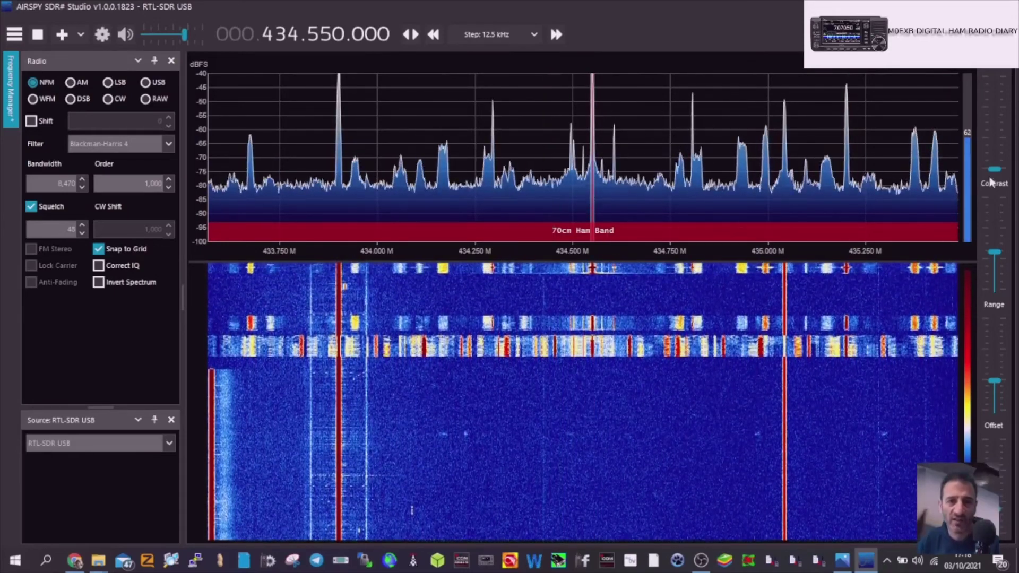
Zoom the spectrum in closely around 434.550 MHz and stop receiving to freeze the waterfall.
scroll(996, 121, "up", 2)
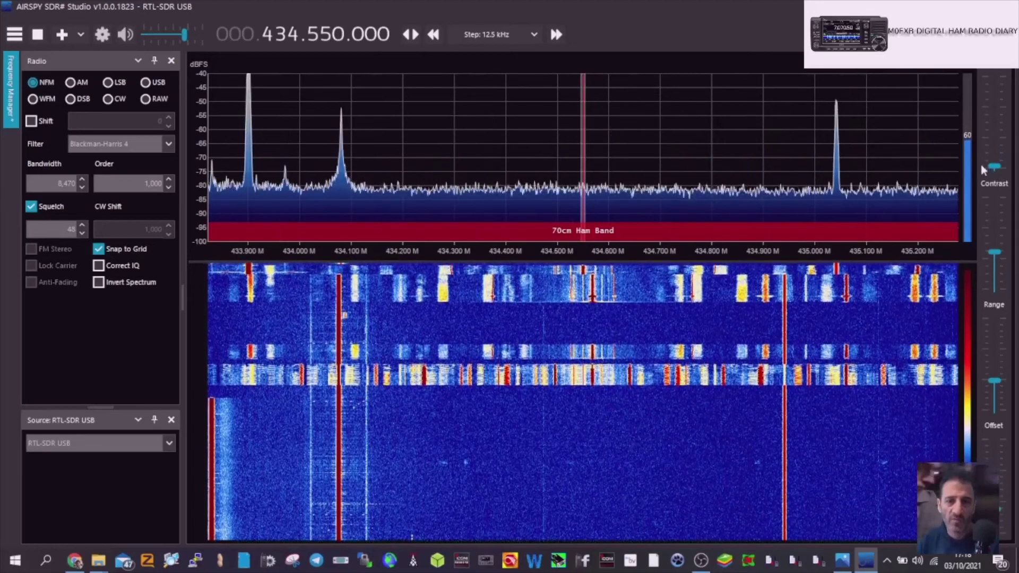
left_click_drag(994, 166, 995, 123)
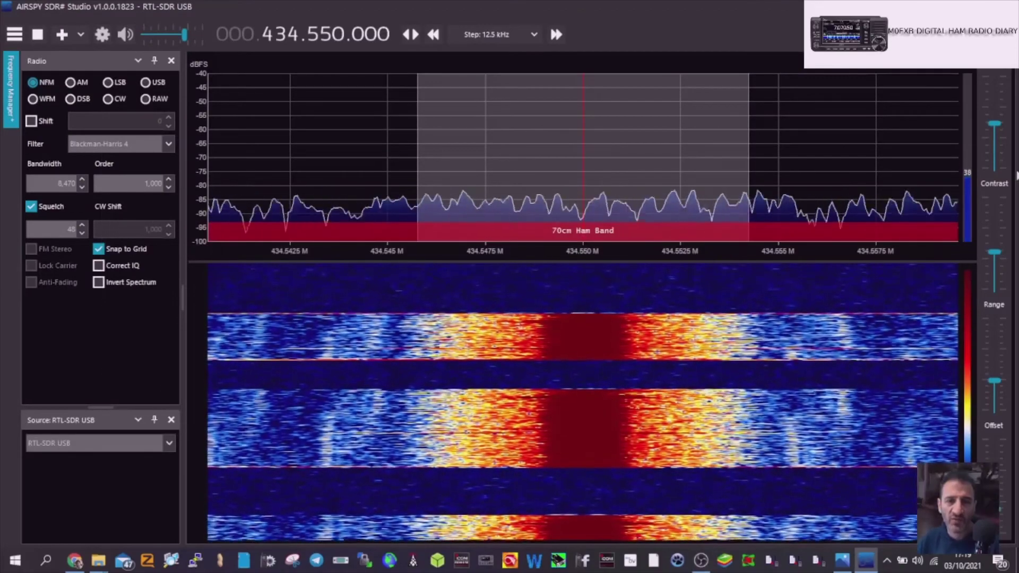
key("XF86AudioPlay")
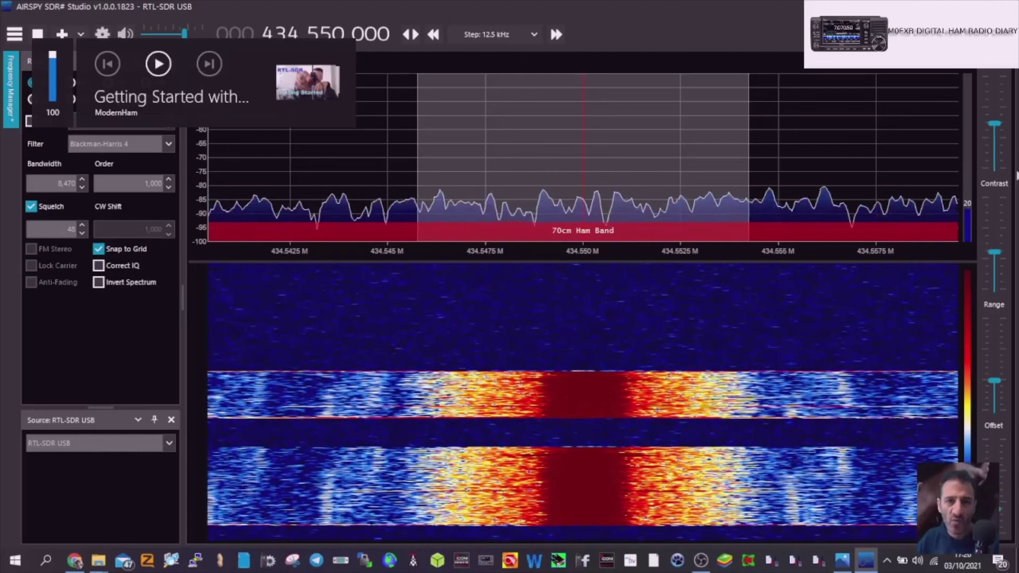
key("XF86AudioPlay")
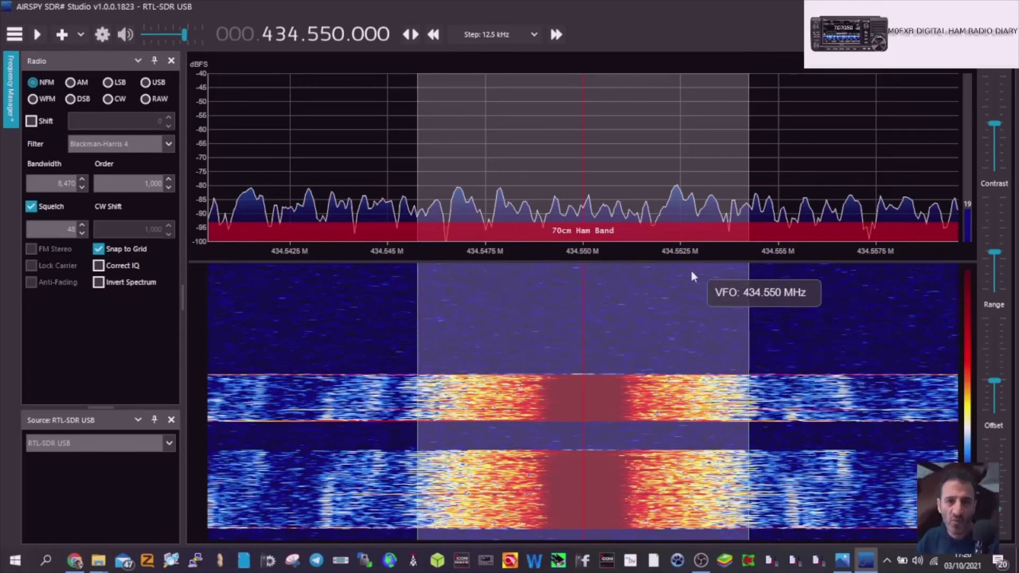
Tune to about 434.540 MHz on the spectrum, then bring the frequency back to 434.550.399 MHz.
left_click(297, 295)
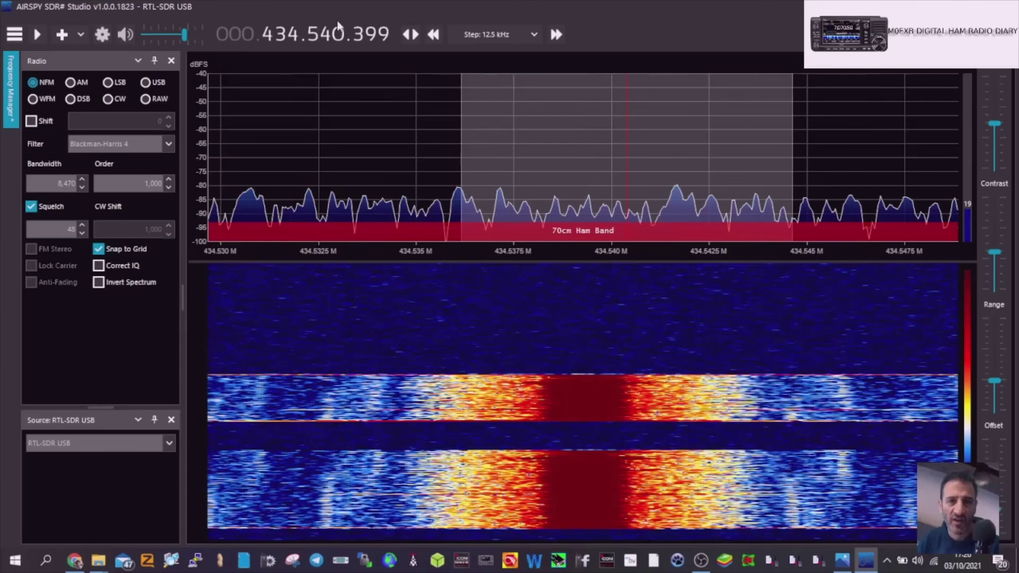
scroll(331, 39, "up", 1)
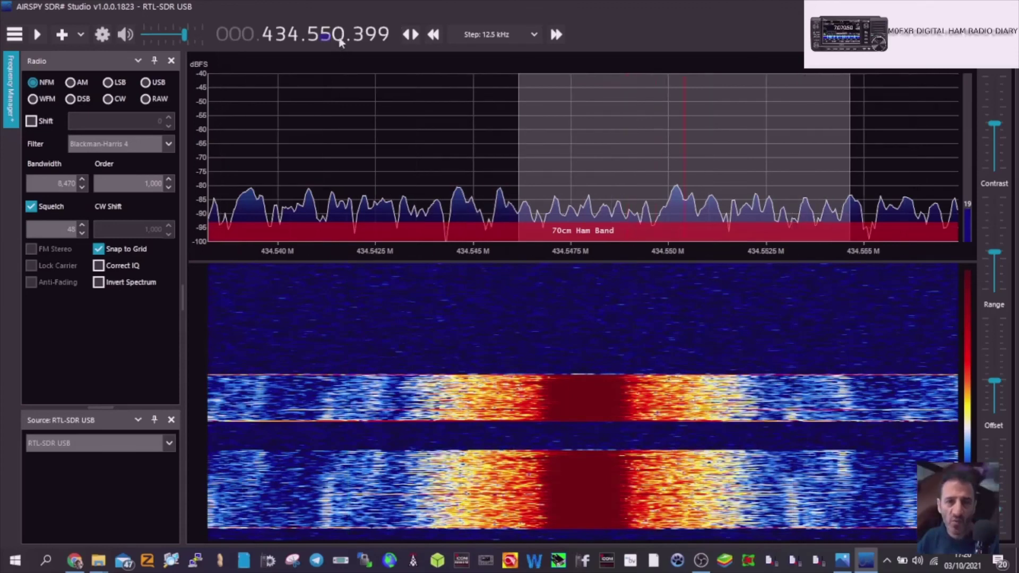
scroll(381, 39, "up", 1)
scroll(382, 38, "down", 4)
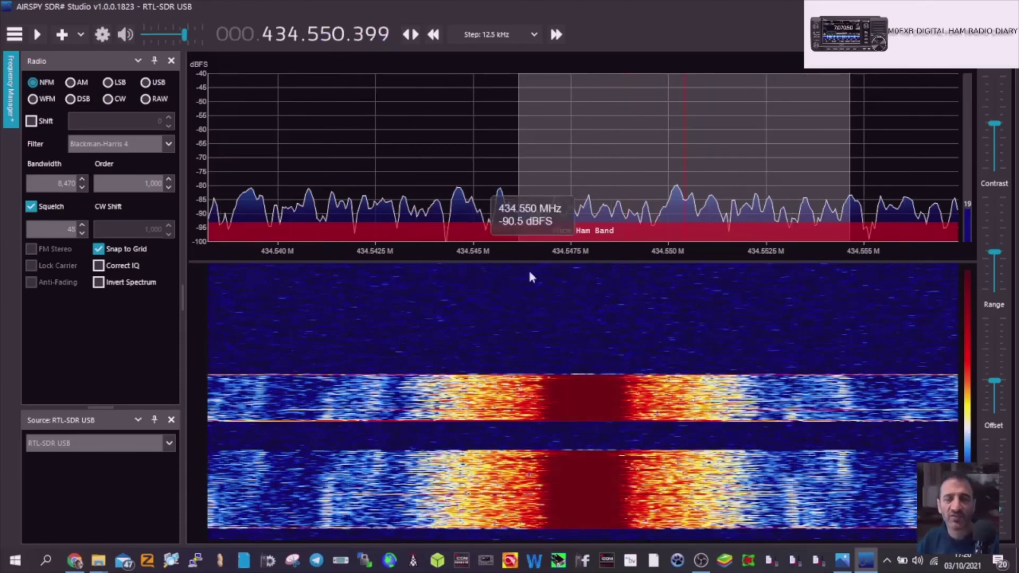